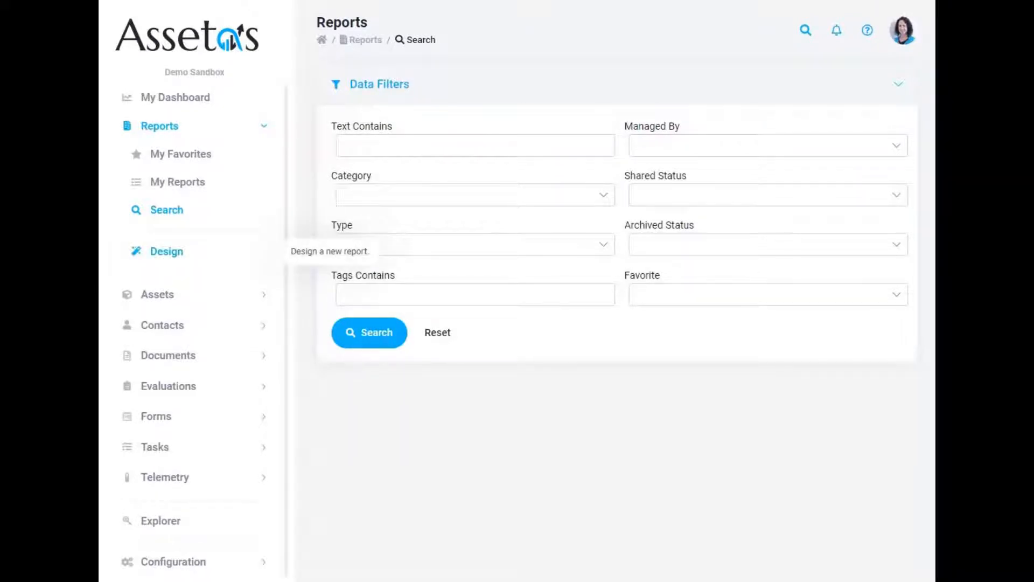
- Start a new report design and name it "Engines with HP and Fuel Type"
{"action": "left_click", "coordinate": [167, 251]}
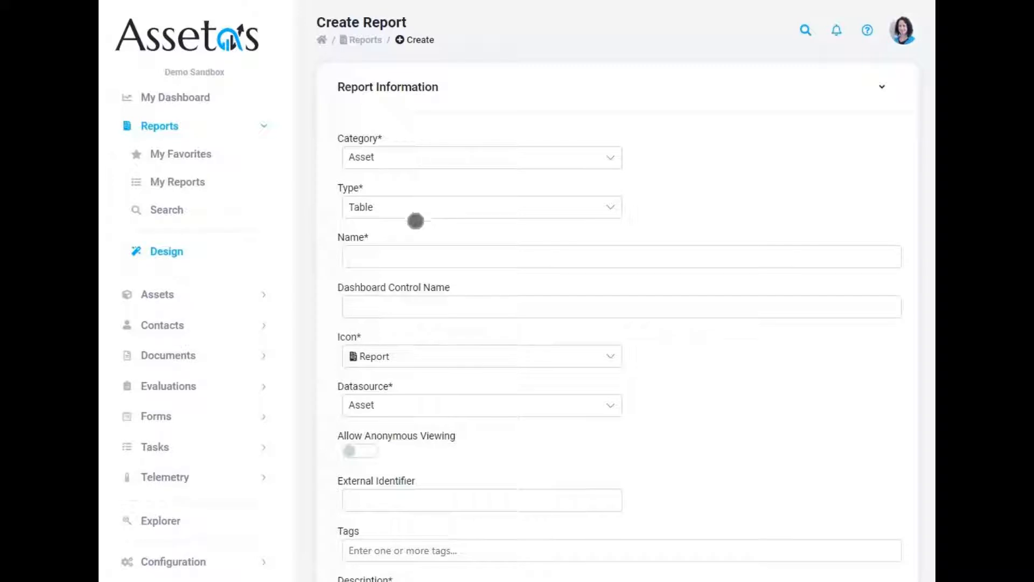
{"action": "left_click", "coordinate": [434, 256]}
{"action": "type", "text": "Engines"}
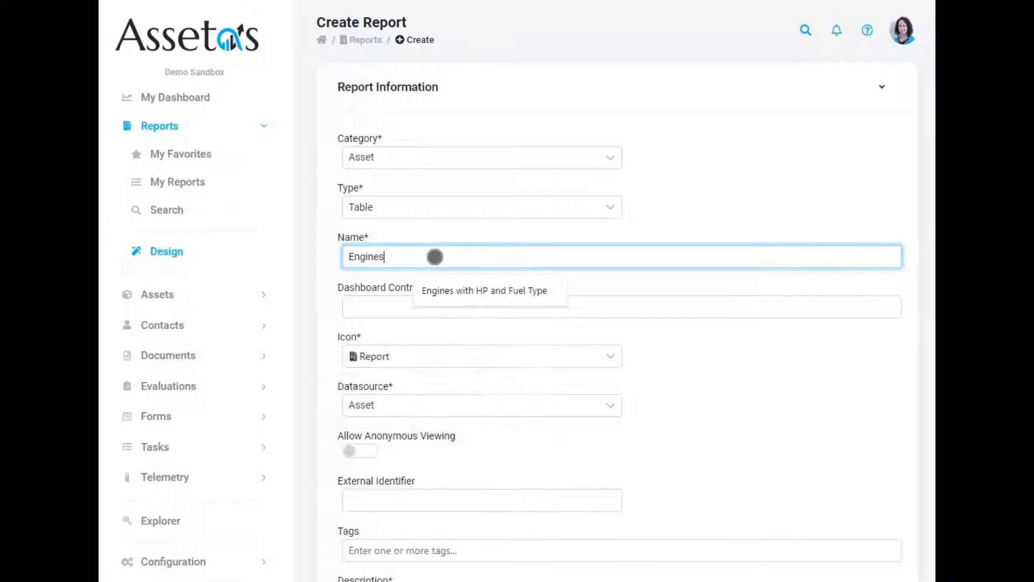
{"action": "left_click", "coordinate": [443, 292]}
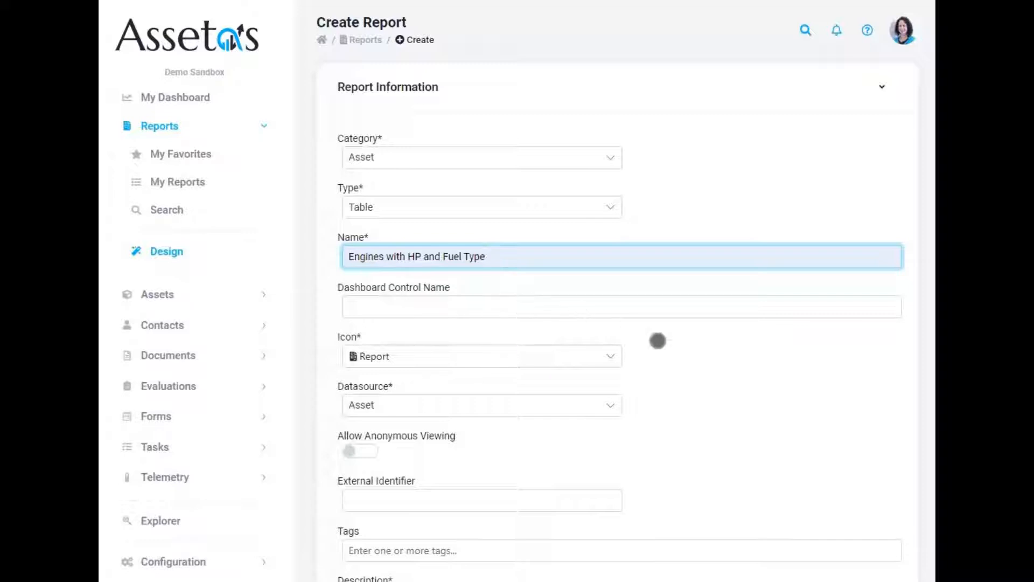
{"action": "left_click", "coordinate": [702, 358]}
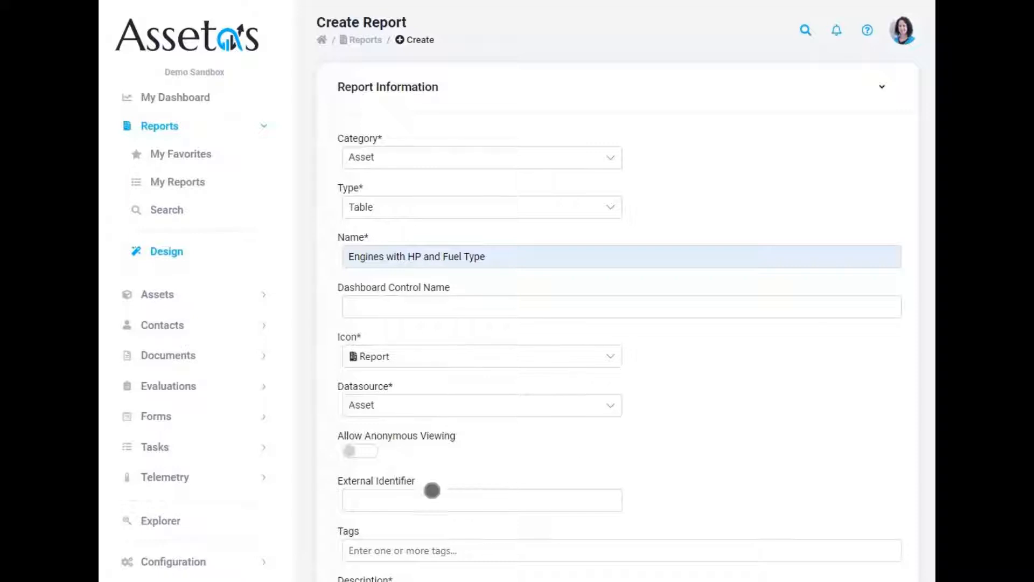
- Set the report's external identifier to EngineHPFuel and add the tag "Engine"
{"action": "left_click", "coordinate": [408, 500]}
{"action": "type", "text": "Engine"}
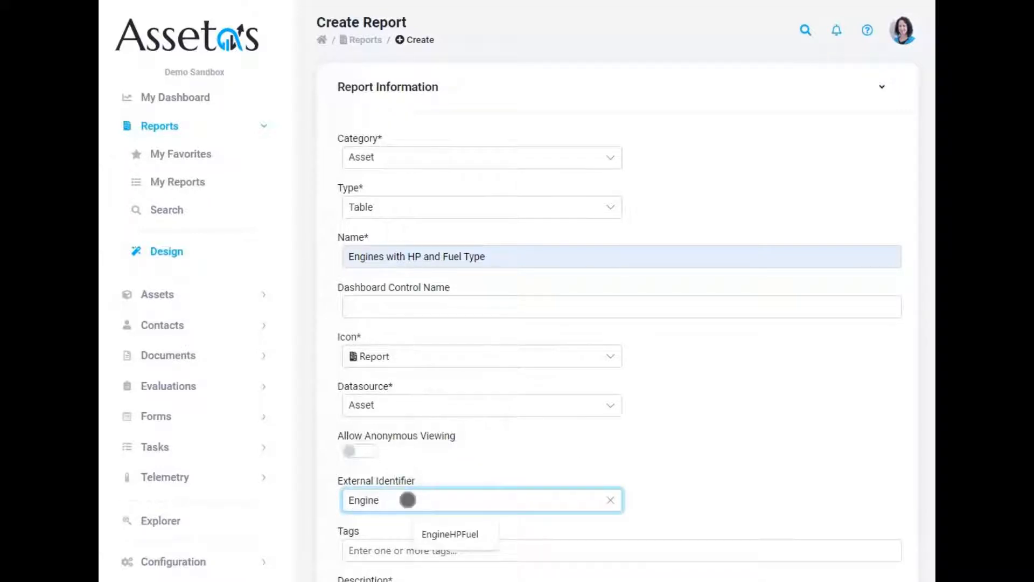
{"action": "left_click", "coordinate": [434, 536]}
{"action": "scroll", "coordinate": [377, 398], "scroll_direction": "down", "scroll_amount": 3}
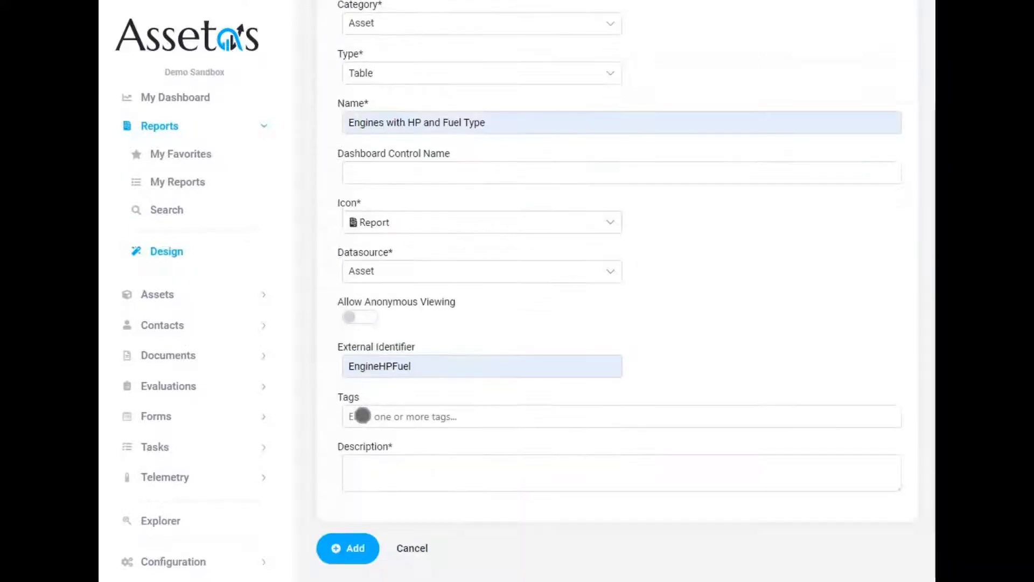
{"action": "left_click", "coordinate": [361, 415]}
{"action": "type", "text": "E"}
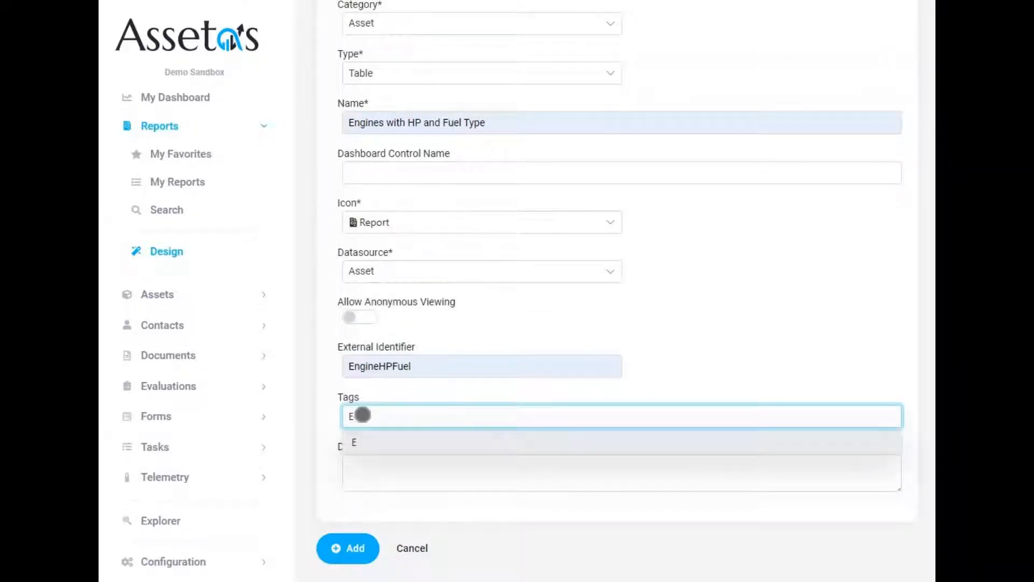
{"action": "type", "text": "gnine"}
{"action": "left_click", "coordinate": [388, 440]}
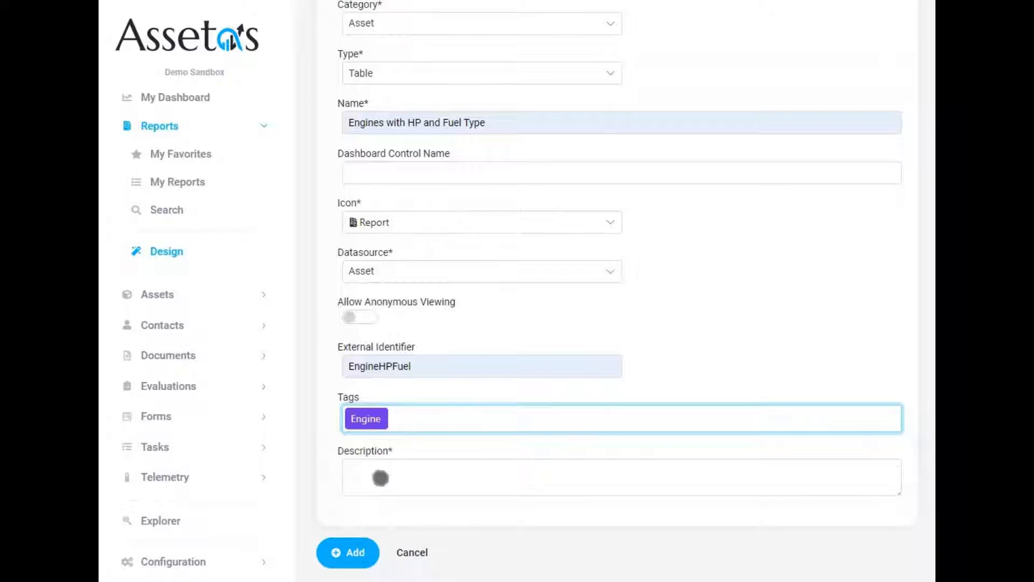
- Enter the description "Engines with HP and Fuel Type." and add the report
{"action": "left_click", "coordinate": [380, 477]}
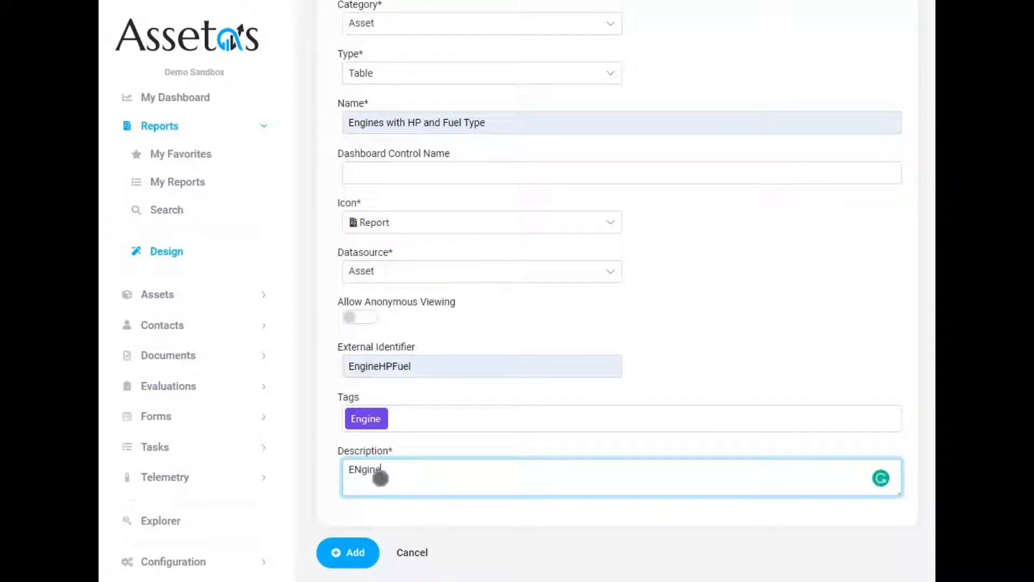
{"action": "type", "text": "Engines wi"}
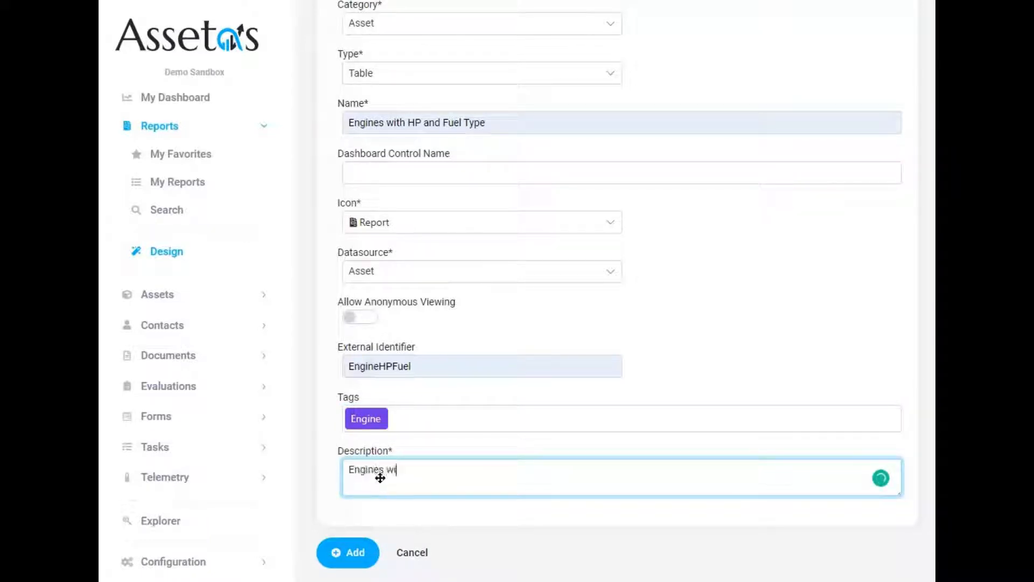
{"action": "type", "text": "th HP and Fuel Type."}
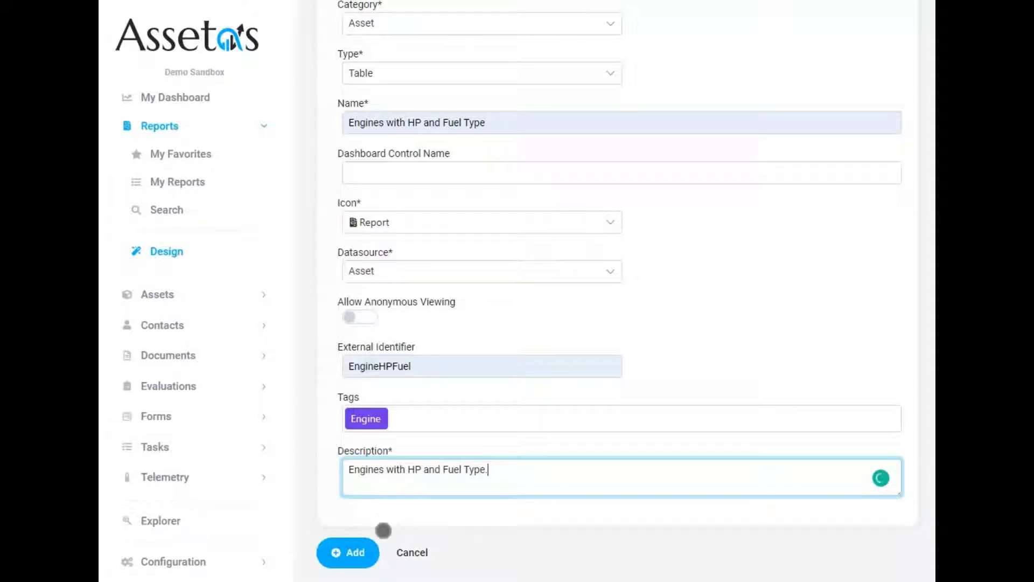
{"action": "left_click", "coordinate": [354, 555]}
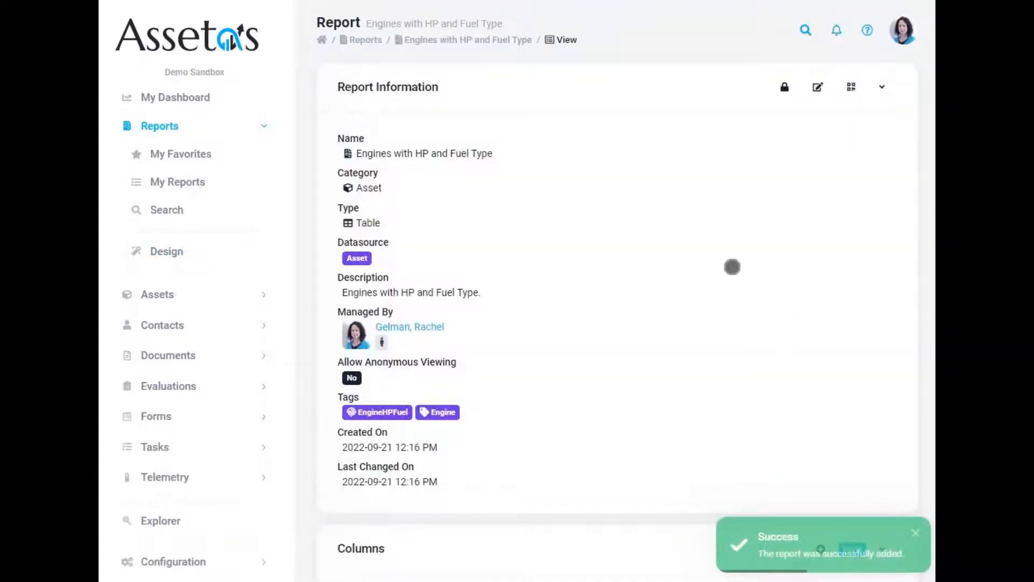
- Add an Asset.Name (Text) column to the report with Add Link enabled
{"action": "scroll", "coordinate": [732, 266], "scroll_direction": "down", "scroll_amount": 4}
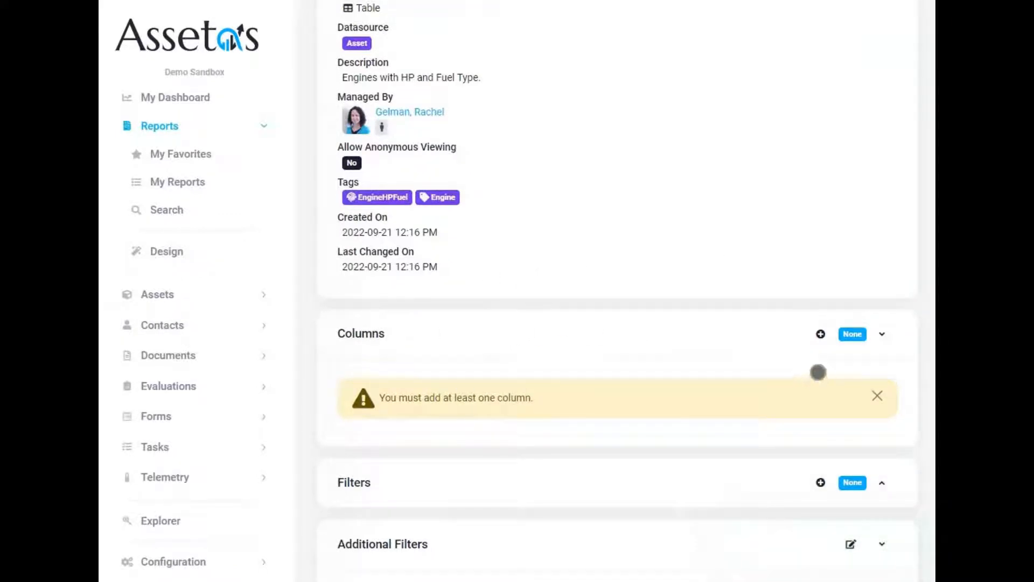
{"action": "left_click", "coordinate": [820, 334]}
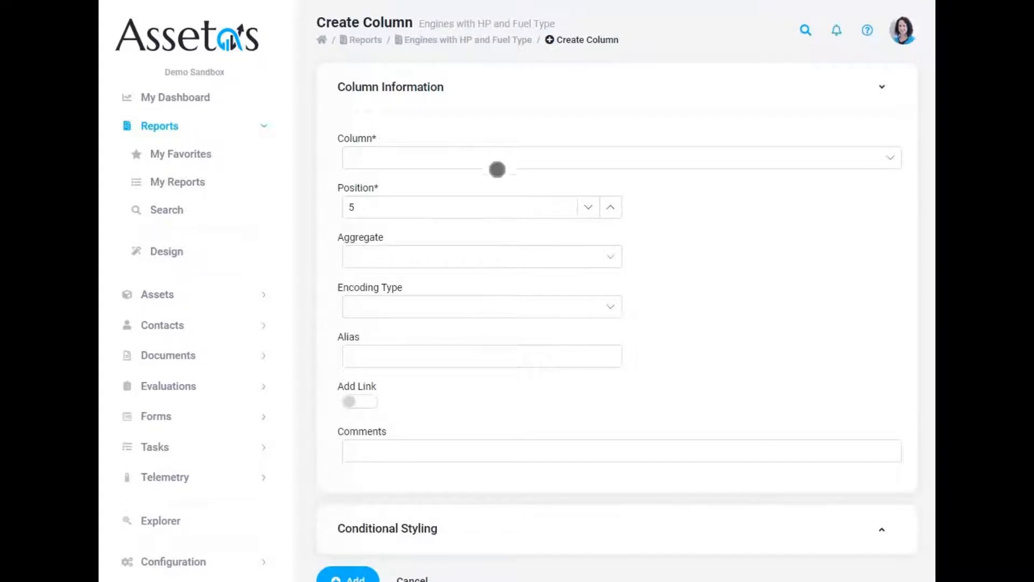
{"action": "left_click", "coordinate": [426, 162]}
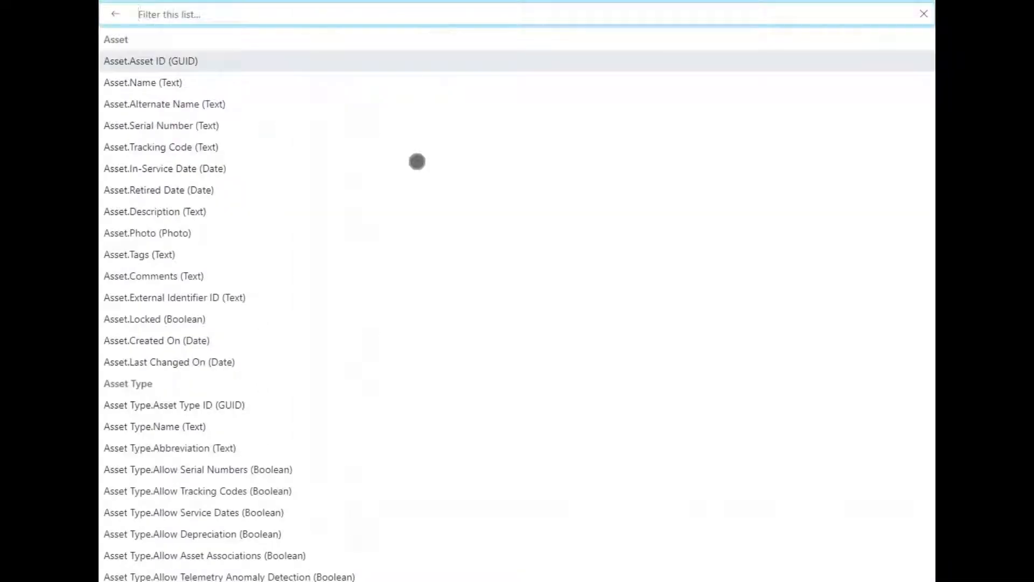
{"action": "left_click", "coordinate": [128, 83]}
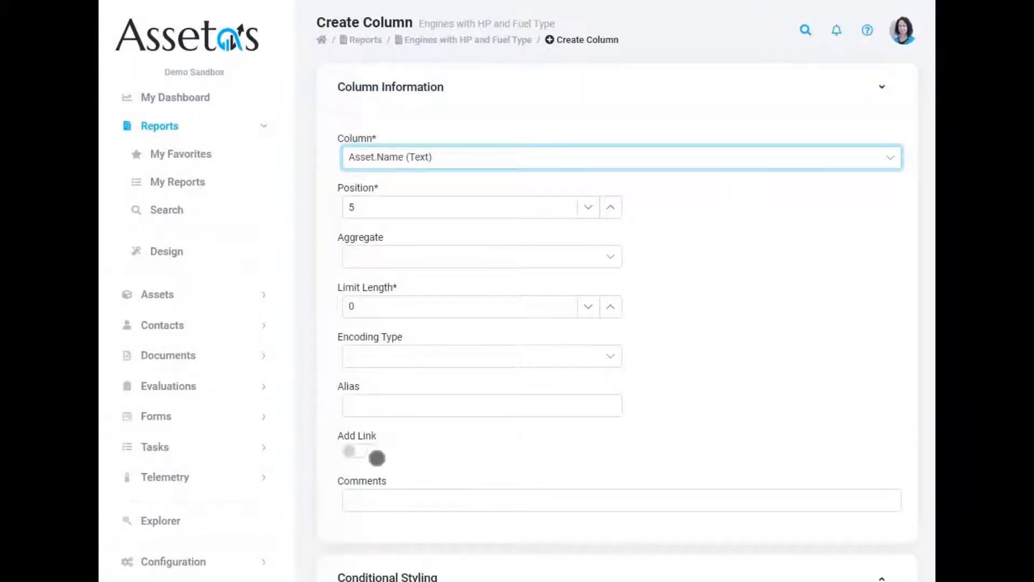
{"action": "left_click", "coordinate": [354, 449]}
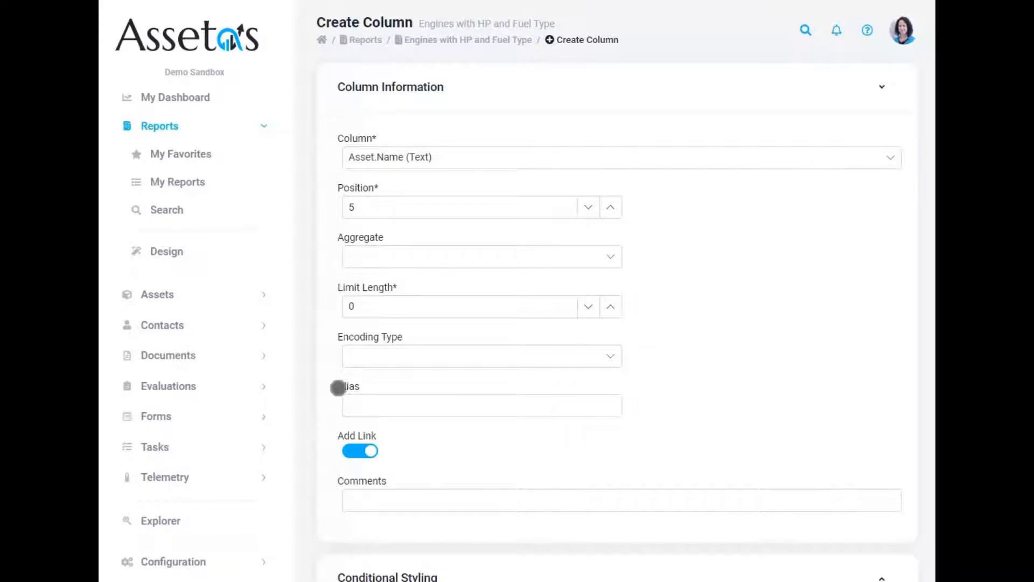
{"action": "scroll", "coordinate": [700, 420], "scroll_direction": "down", "scroll_amount": 2}
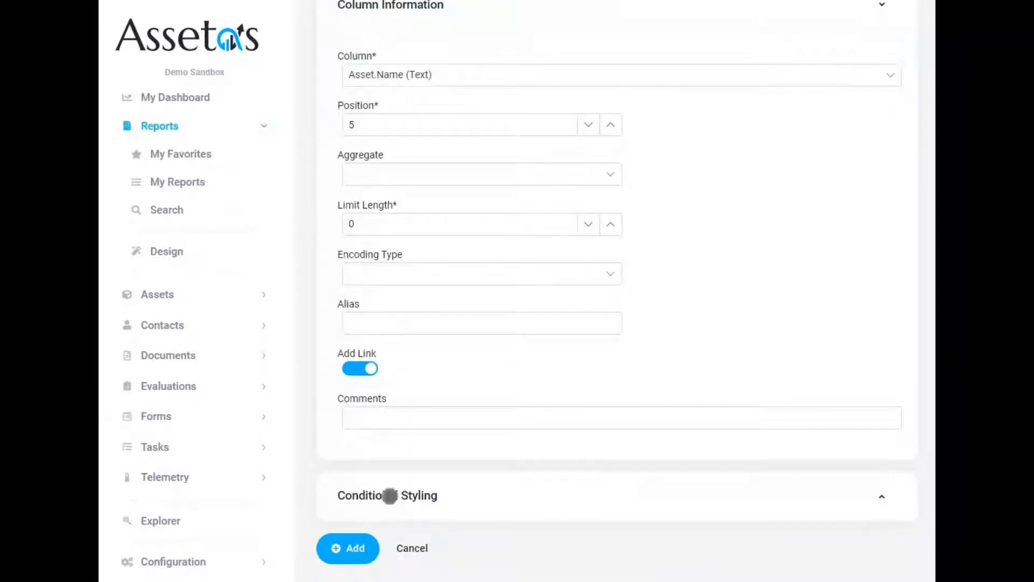
{"action": "left_click", "coordinate": [353, 558]}
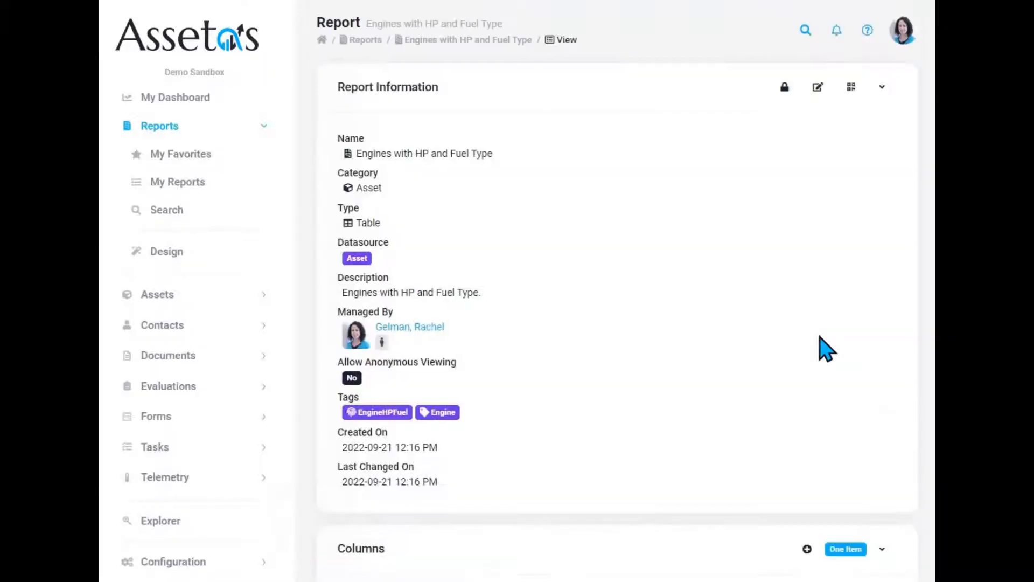
- Add the Engine Attributes.Horsepower (HP) (Number) column to the report
{"action": "scroll", "coordinate": [812, 175], "scroll_direction": "up", "scroll_amount": 1}
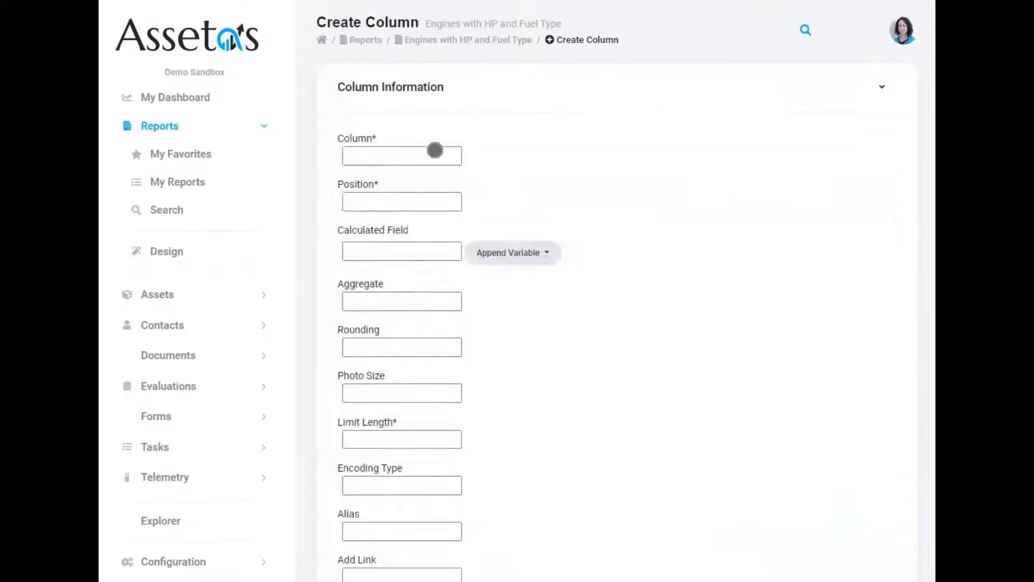
{"action": "left_click", "coordinate": [387, 156]}
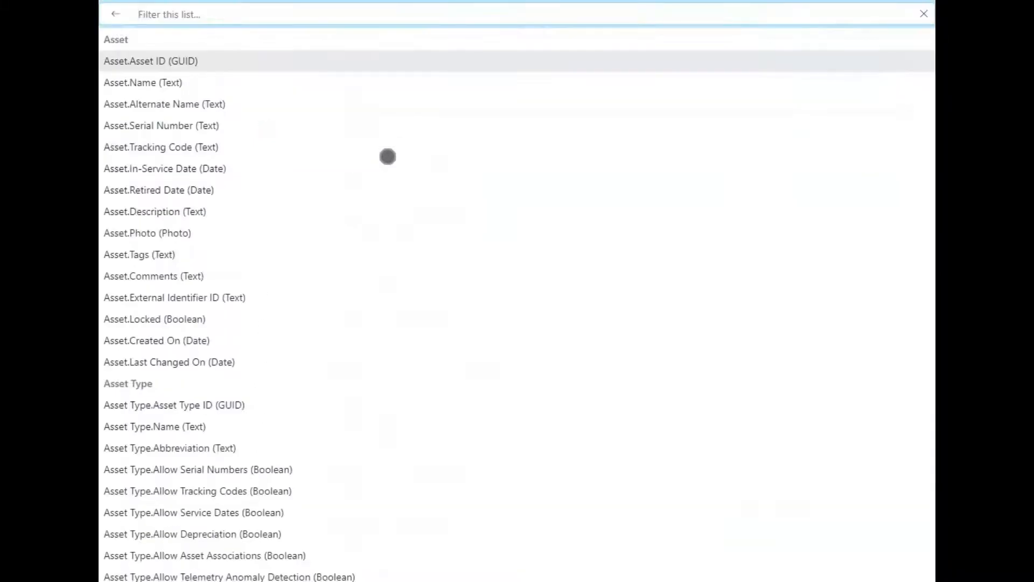
{"action": "type", "text": "hor"}
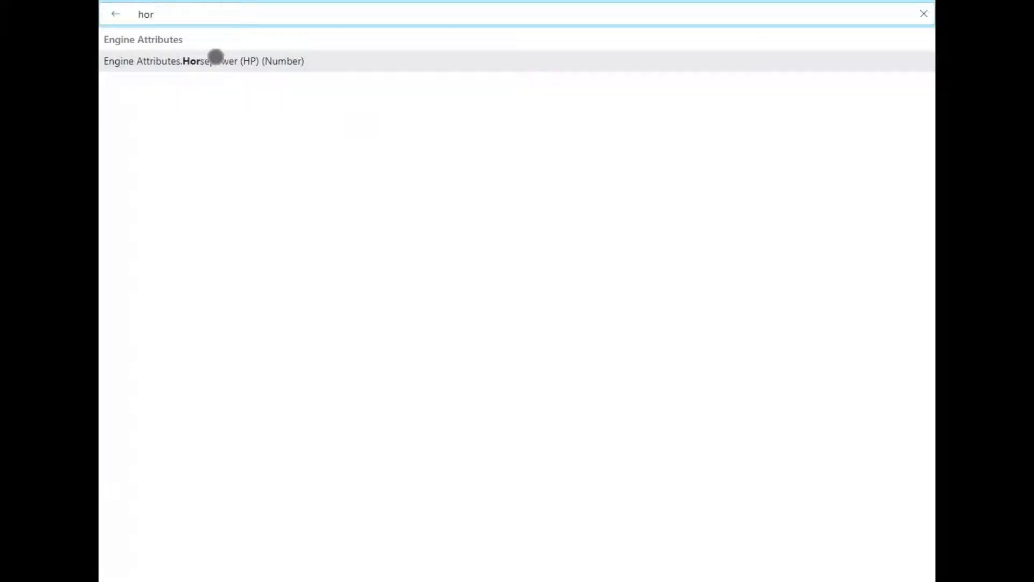
{"action": "left_click", "coordinate": [217, 60]}
{"action": "scroll", "coordinate": [734, 326], "scroll_direction": "down", "scroll_amount": 3}
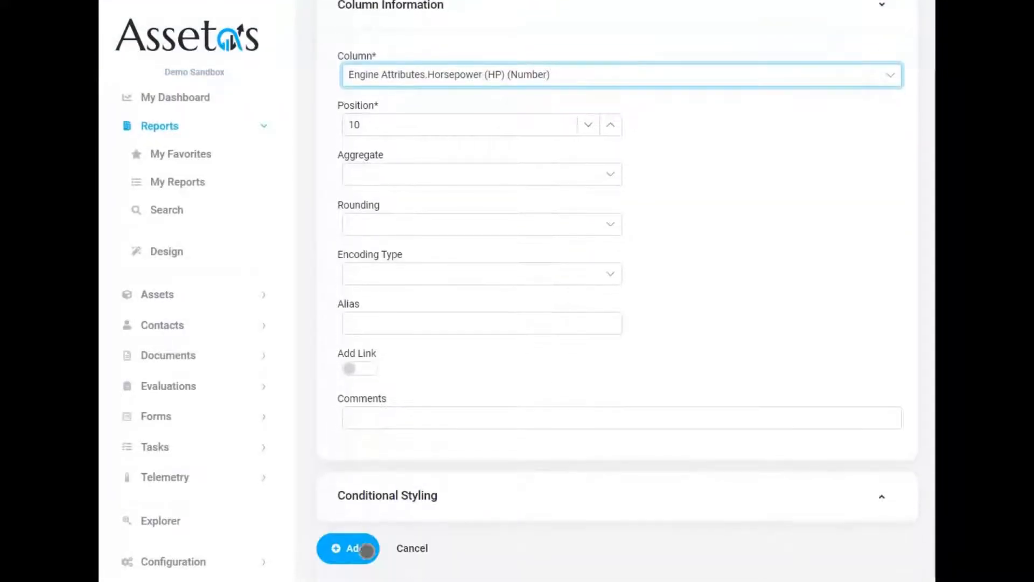
{"action": "left_click", "coordinate": [348, 549]}
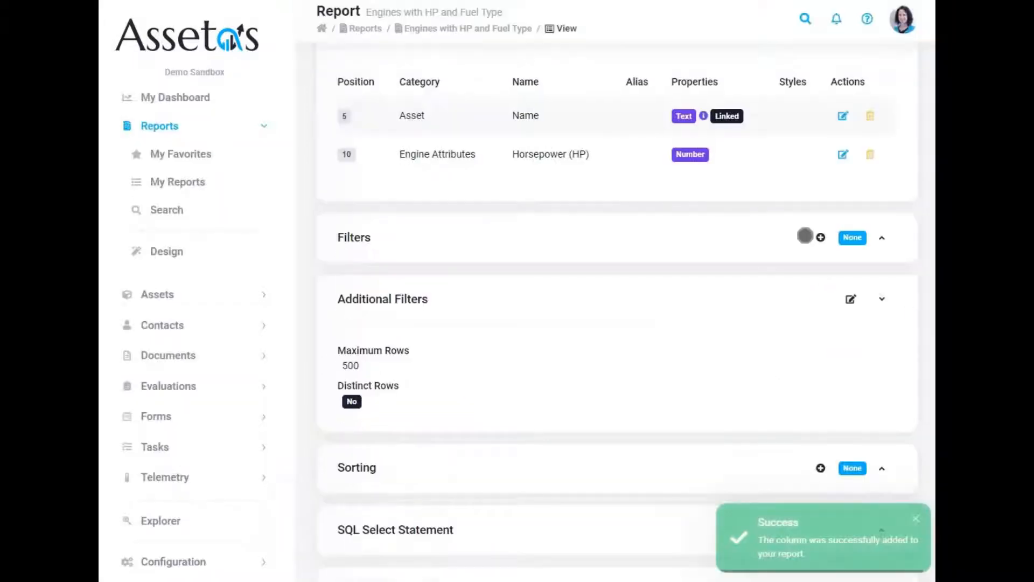
- Add the Engine Attributes.Fuel Type (Text) column to the report
{"action": "scroll", "coordinate": [812, 162], "scroll_direction": "up", "scroll_amount": 3}
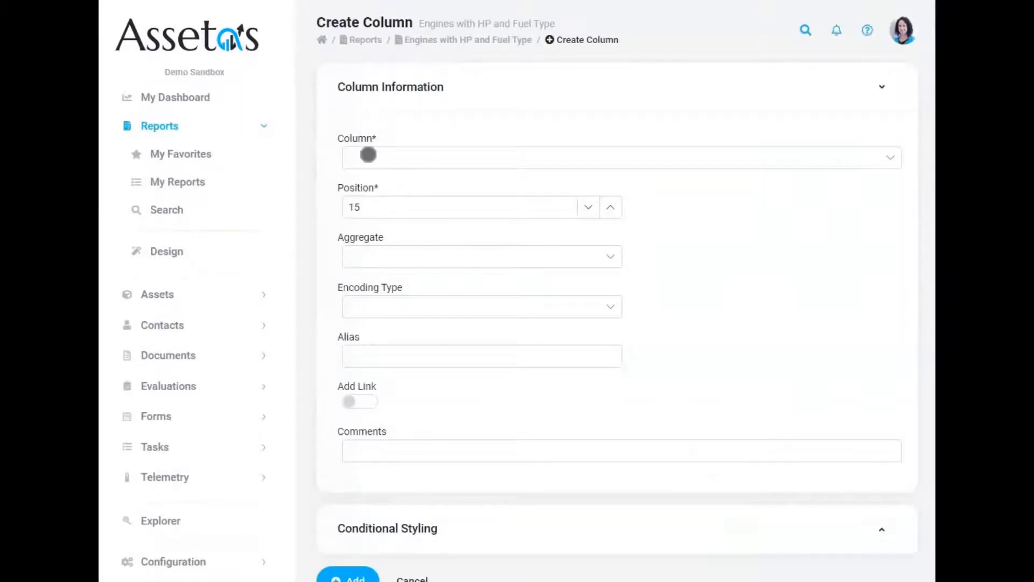
{"action": "type", "text": "fuel type"}
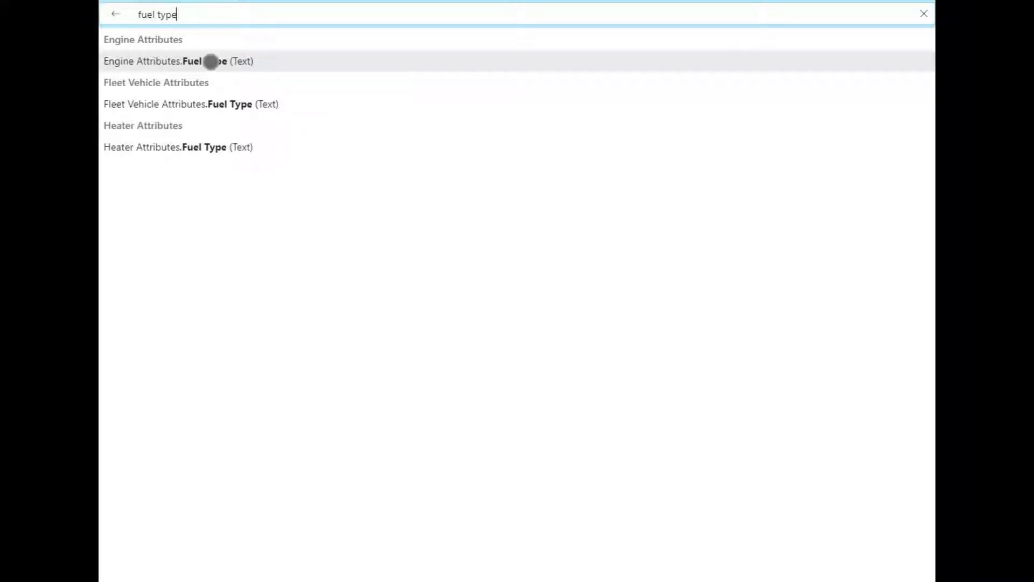
{"action": "left_click", "coordinate": [211, 61]}
{"action": "scroll", "coordinate": [443, 556], "scroll_direction": "down", "scroll_amount": 2}
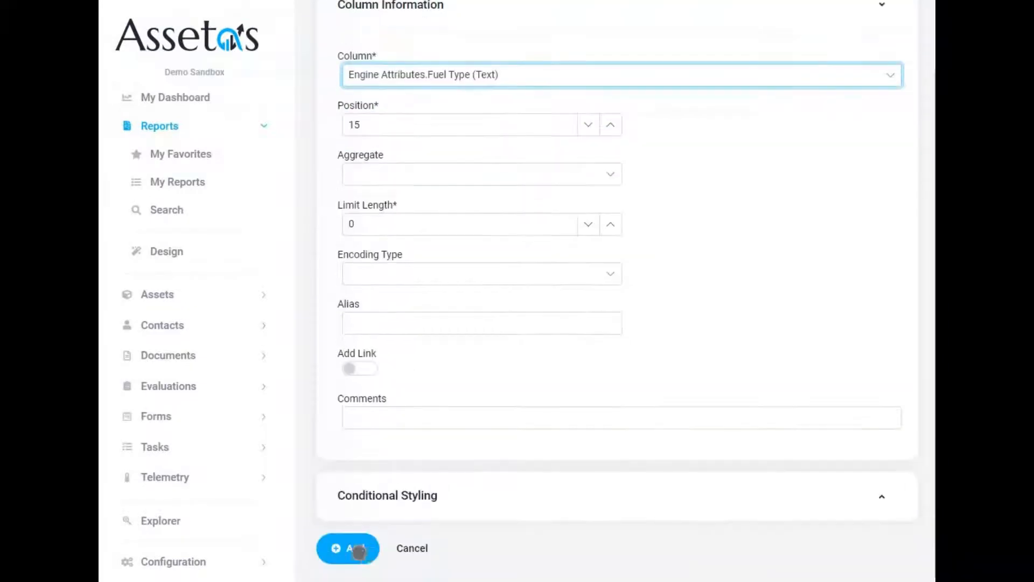
{"action": "left_click", "coordinate": [359, 549]}
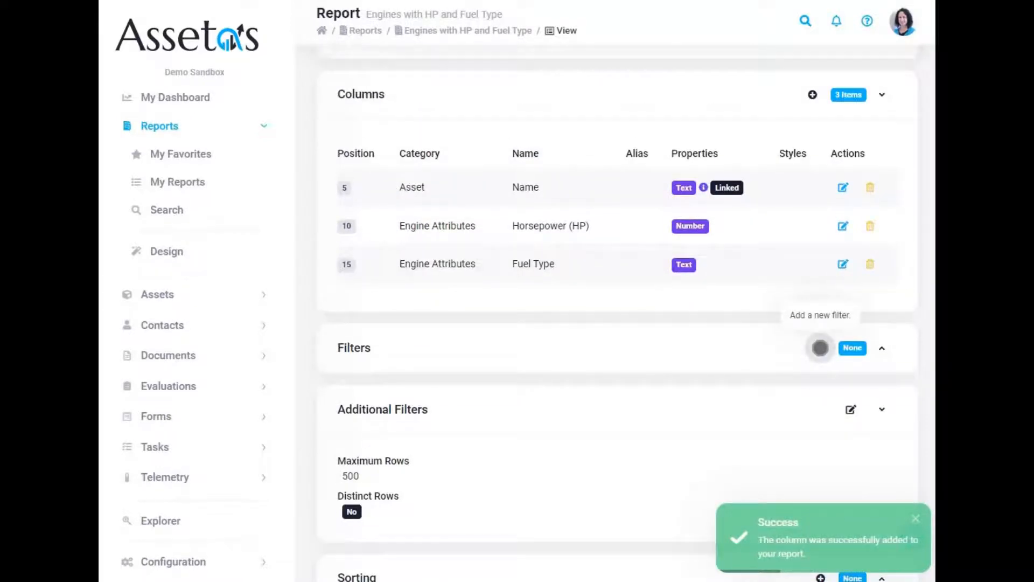
- Add a report filter where Asset Type.Name (Text) equals Engine, with the AND logical operator
{"action": "left_click", "coordinate": [820, 347]}
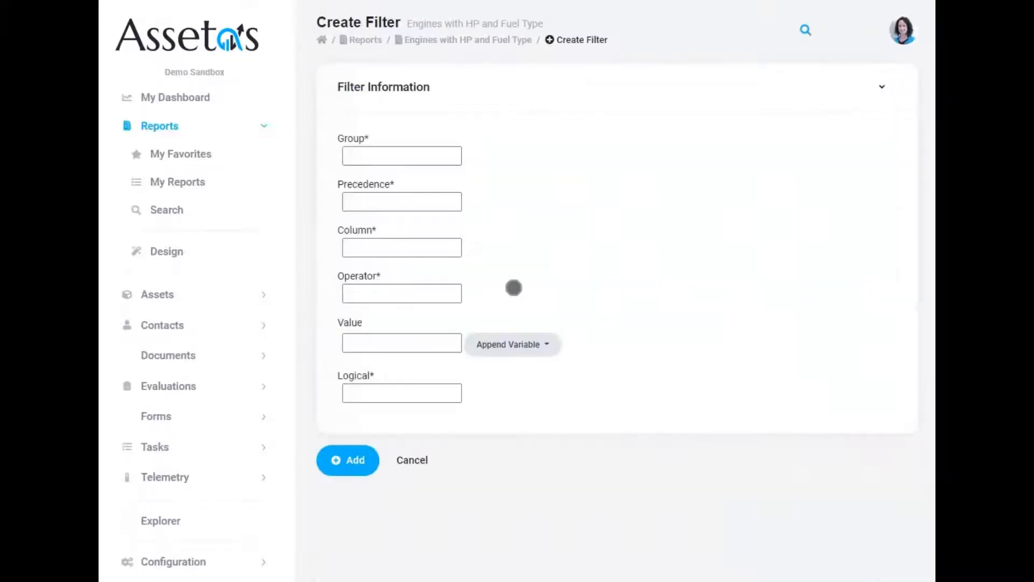
{"action": "left_click", "coordinate": [381, 252]}
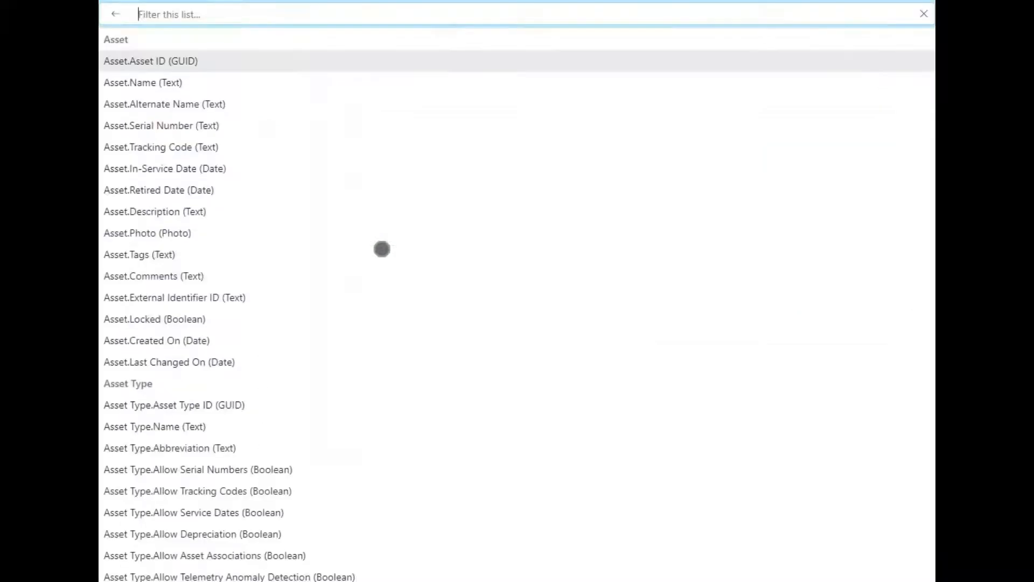
{"action": "type", "text": "asset ty"}
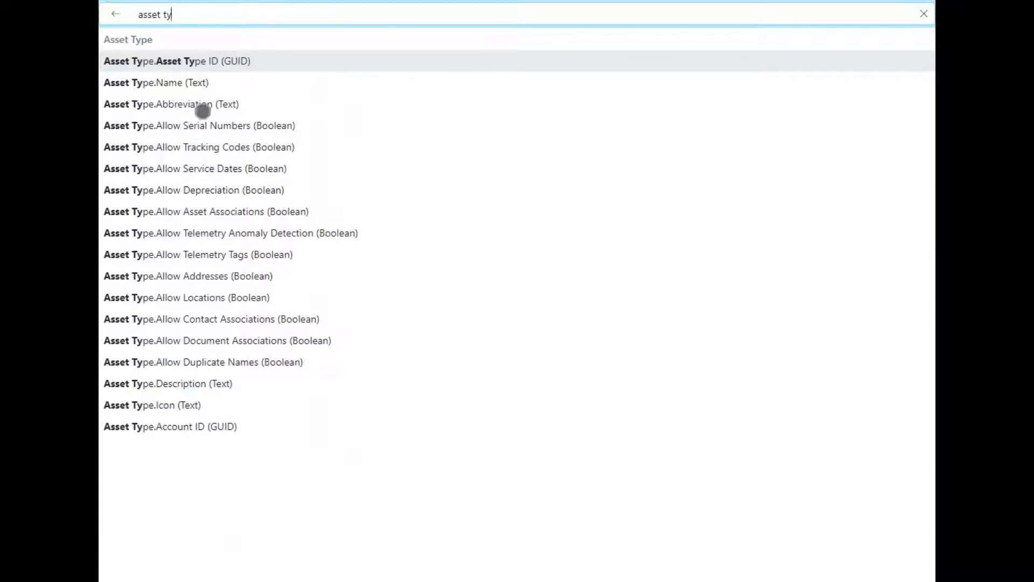
{"action": "left_click", "coordinate": [154, 81]}
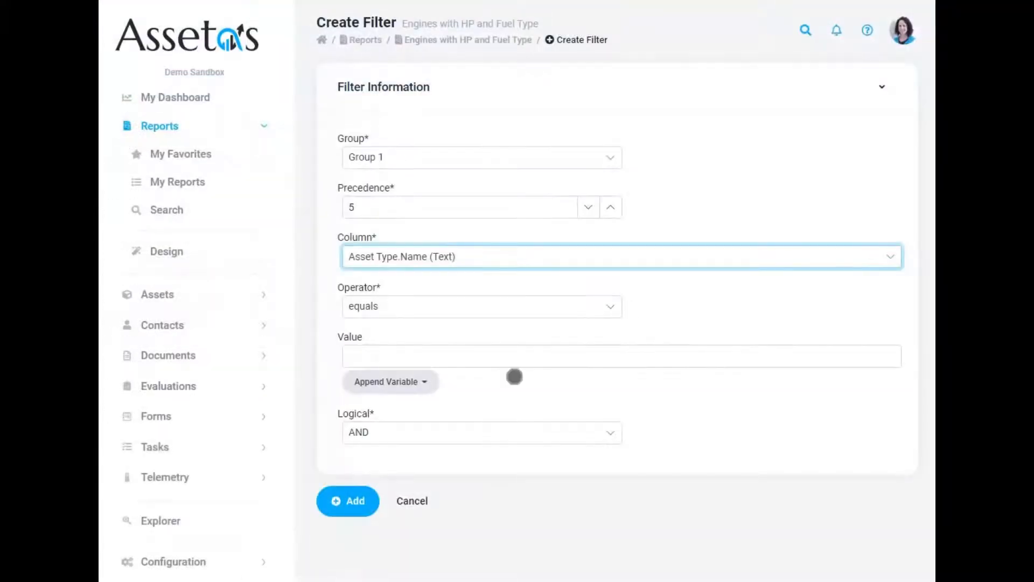
{"action": "left_click", "coordinate": [454, 357]}
{"action": "type", "text": "Engine"}
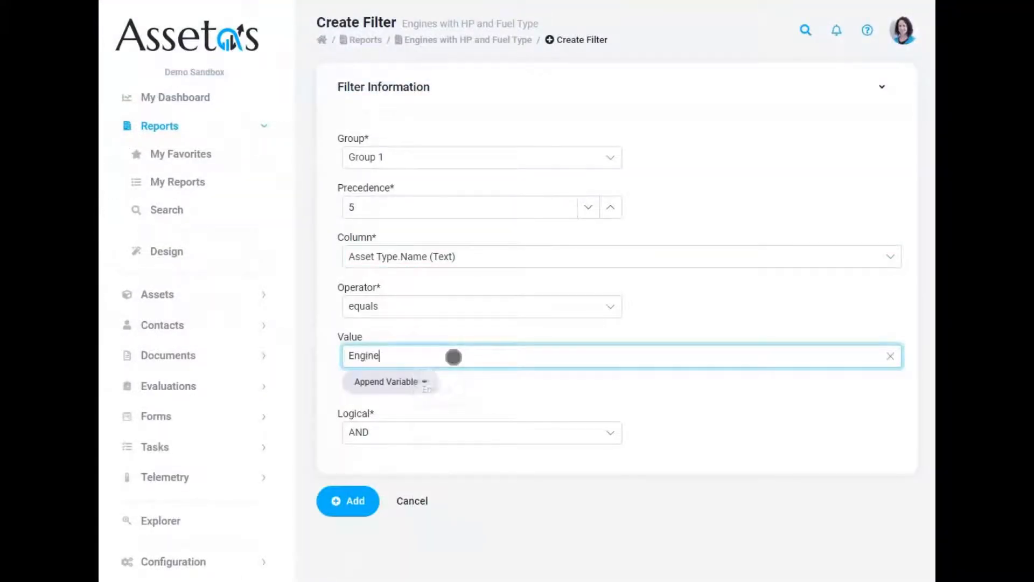
{"action": "left_click", "coordinate": [466, 311]}
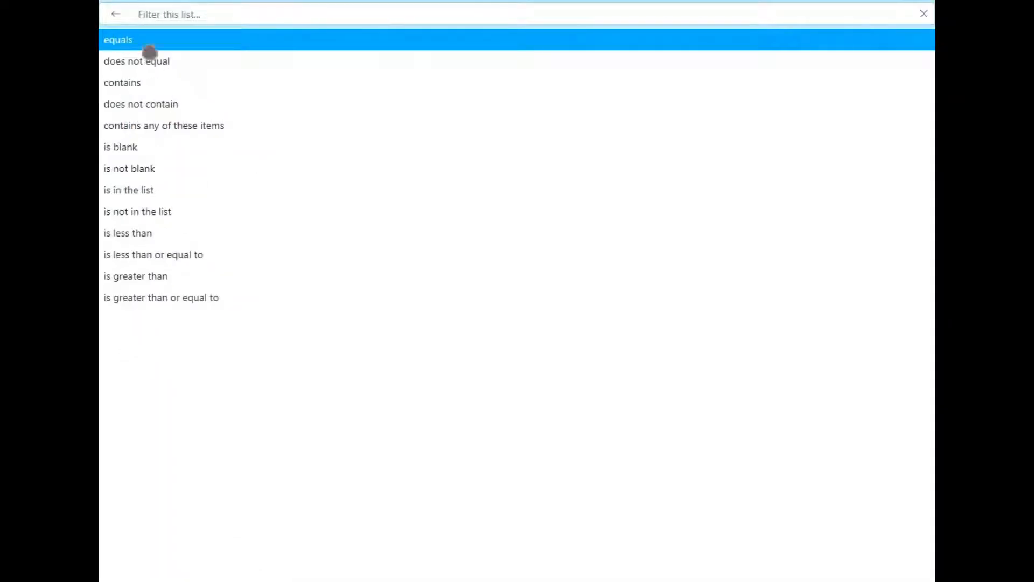
{"action": "left_click", "coordinate": [151, 41]}
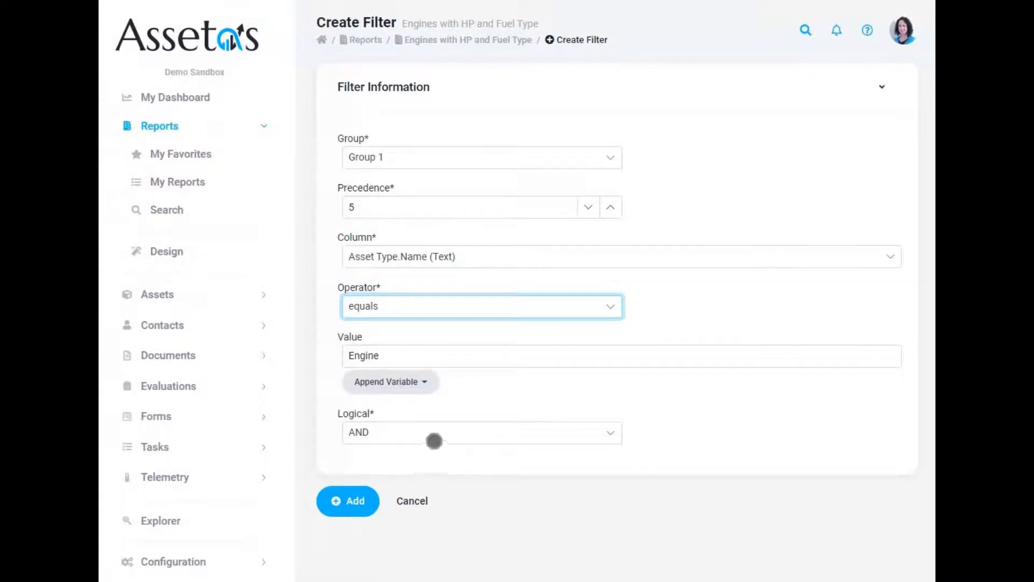
{"action": "left_click", "coordinate": [334, 425]}
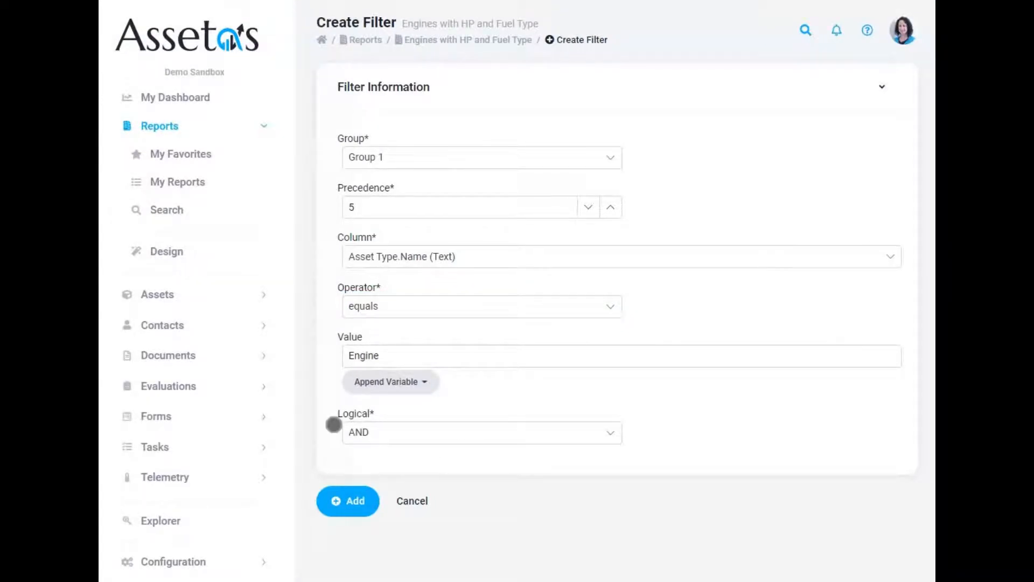
{"action": "left_click", "coordinate": [347, 506]}
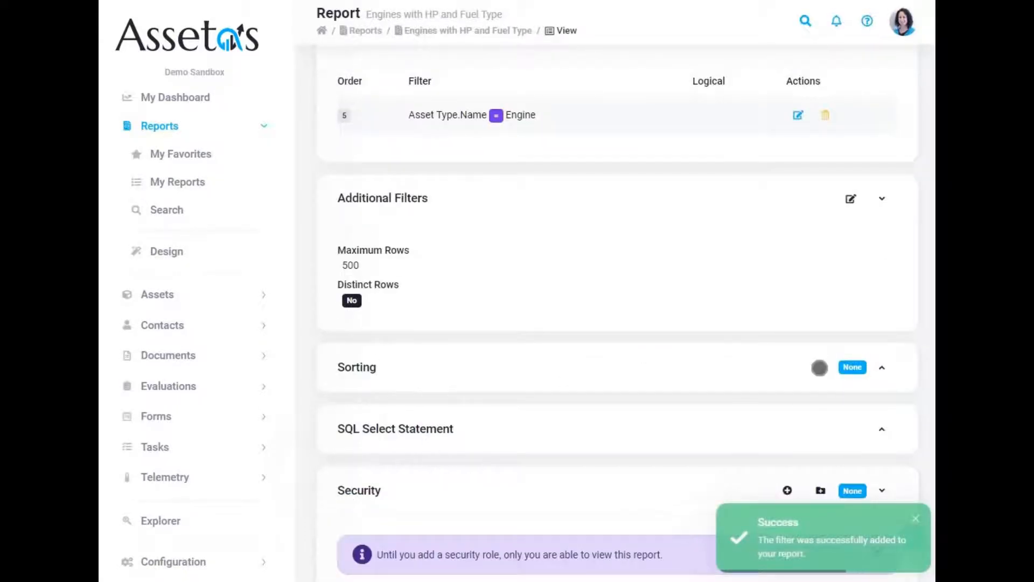
- Add a sort on Asset.Name (Text) at position 5 in ascending order
{"action": "left_click", "coordinate": [819, 367]}
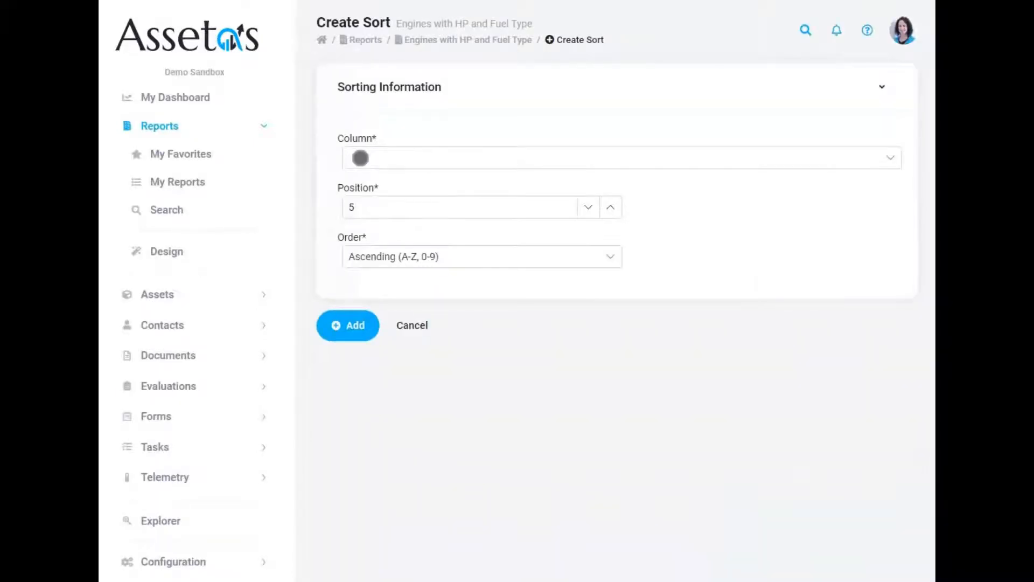
{"action": "left_click", "coordinate": [360, 158]}
{"action": "left_click", "coordinate": [208, 90]}
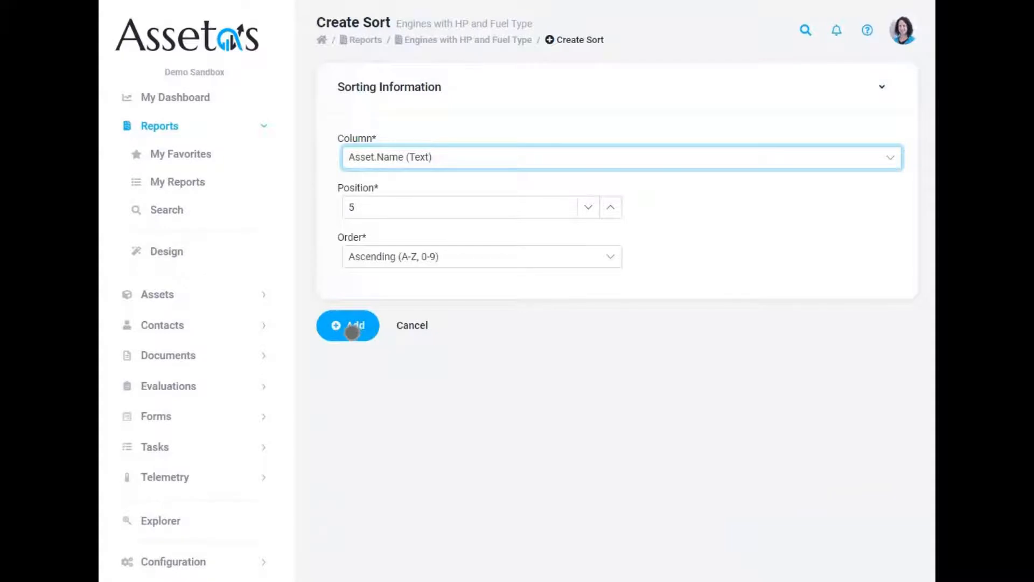
{"action": "left_click", "coordinate": [351, 331]}
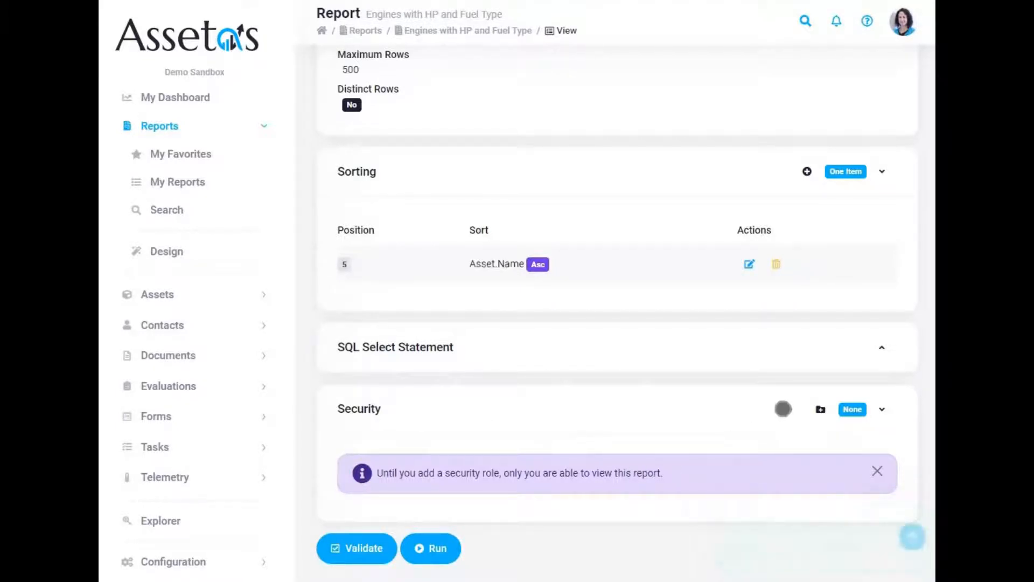
- Grant the Account Administrator security role access to the report
{"action": "left_click", "coordinate": [783, 409]}
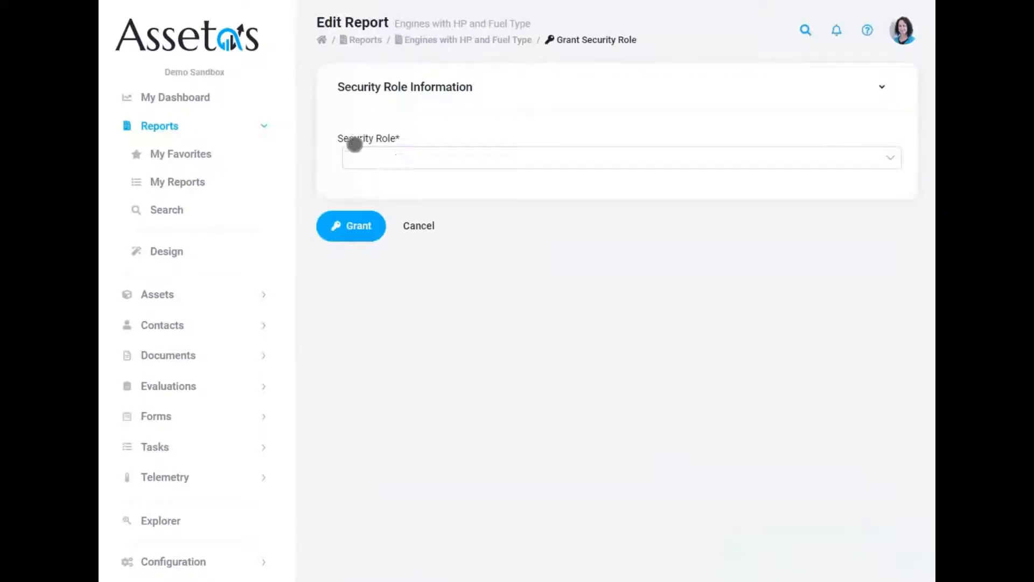
{"action": "left_click", "coordinate": [355, 152]}
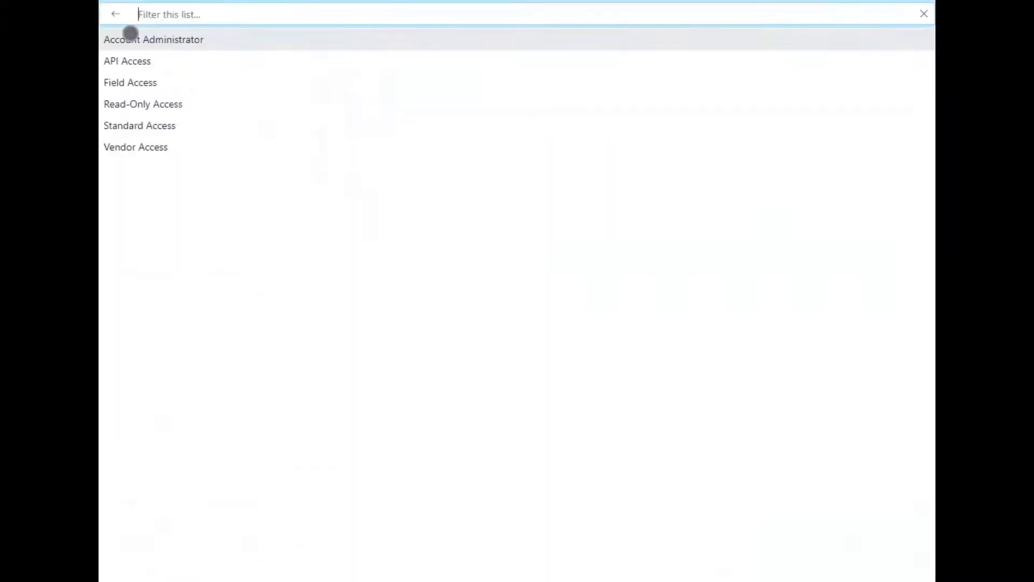
{"action": "left_click", "coordinate": [129, 35]}
{"action": "left_click", "coordinate": [346, 222]}
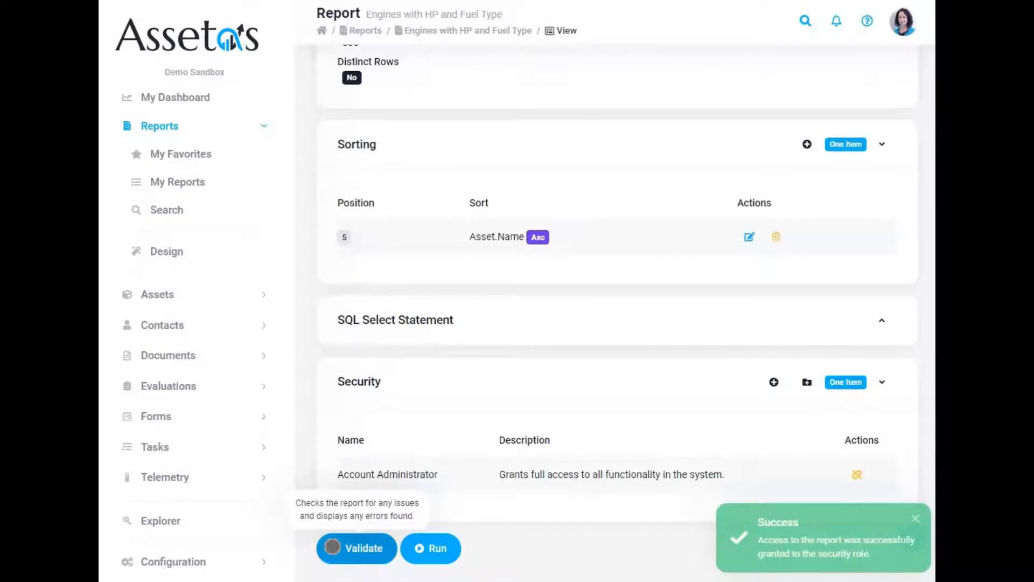
- Validate the finished engine report for issues and run it
{"action": "left_click", "coordinate": [332, 546]}
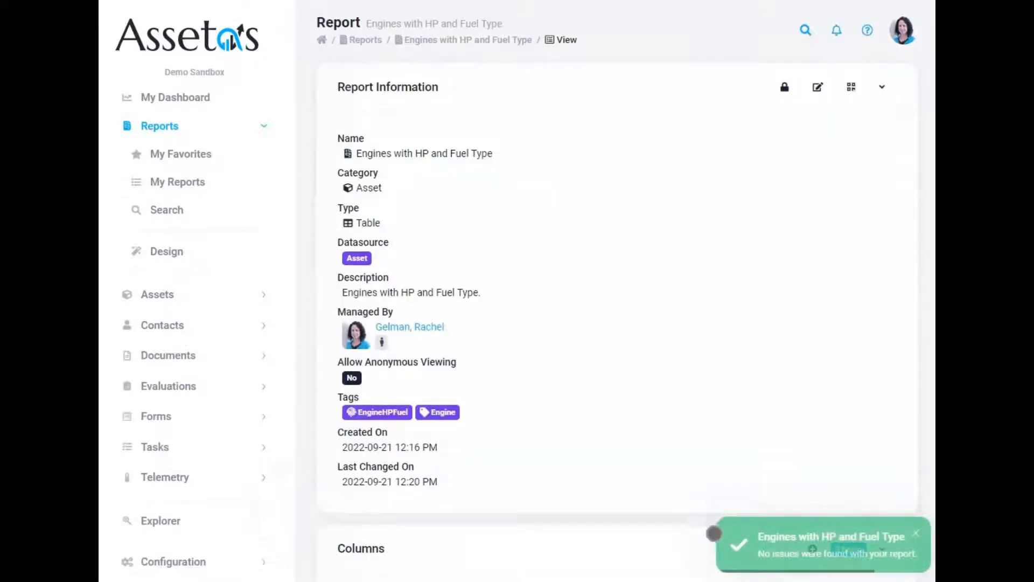
{"action": "scroll", "coordinate": [554, 390], "scroll_direction": "down", "scroll_amount": 8}
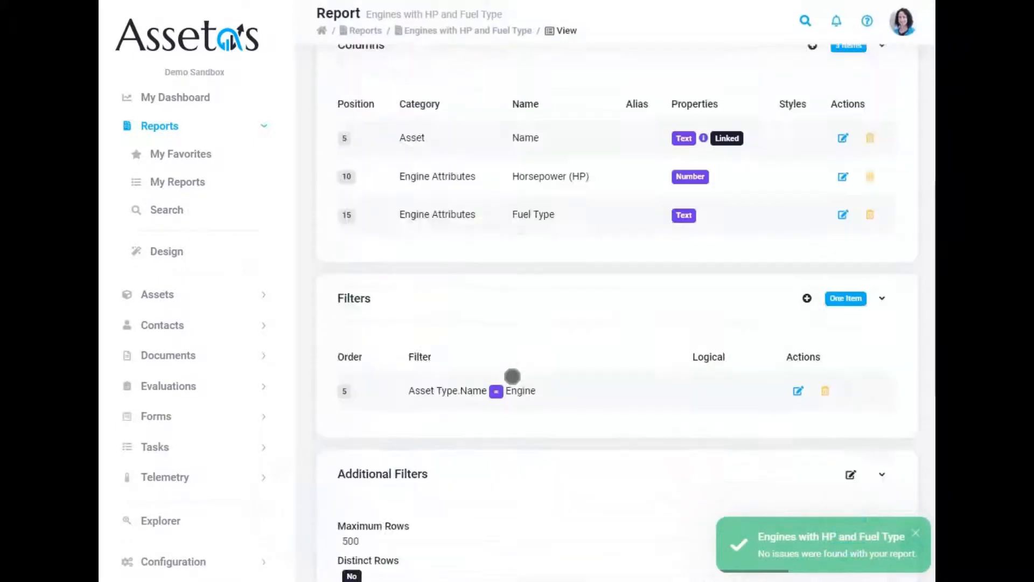
{"action": "scroll", "coordinate": [513, 380], "scroll_direction": "down", "scroll_amount": 8}
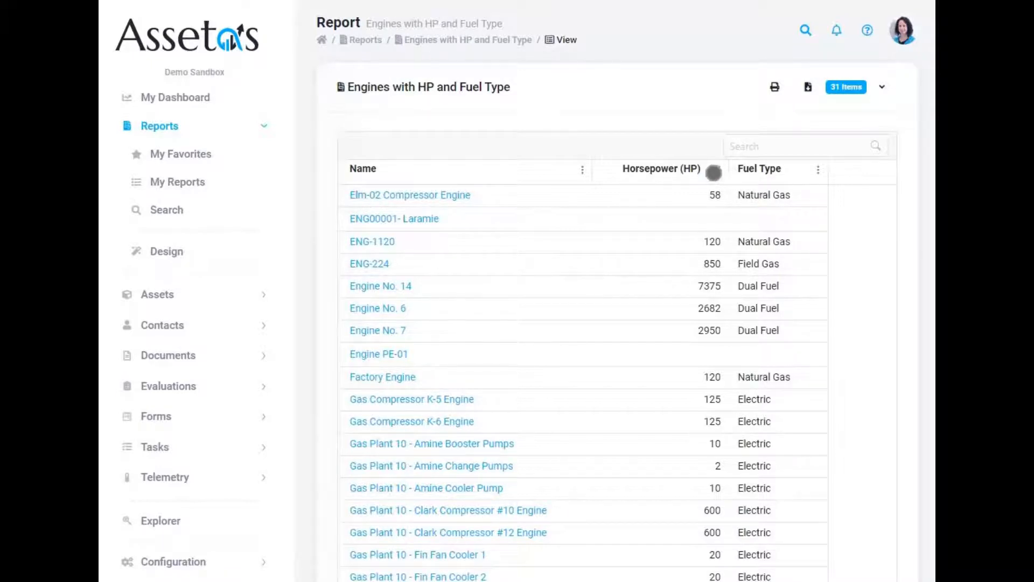
- Sort the report results by Horsepower (HP) in descending order
{"action": "left_click", "coordinate": [713, 171]}
{"action": "left_click", "coordinate": [657, 170]}
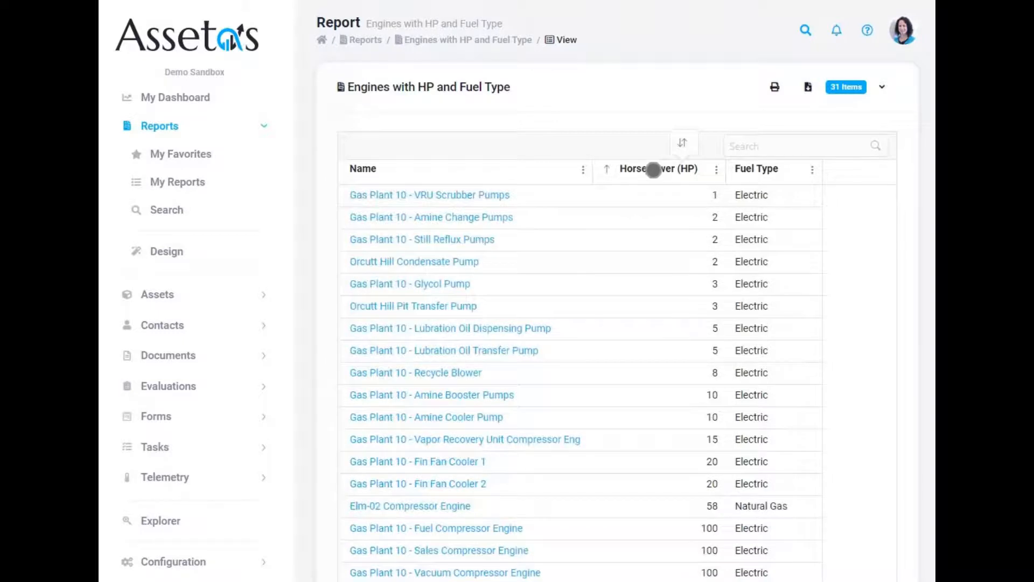
{"action": "left_click", "coordinate": [653, 169]}
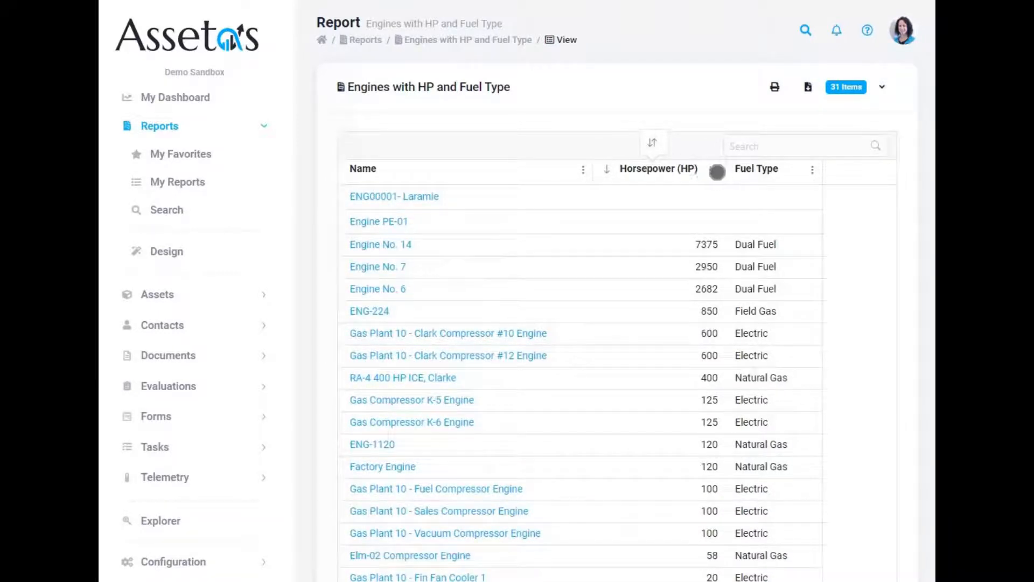
- Check the column visibility options and sort the report results by Name in descending order
{"action": "left_click", "coordinate": [582, 169]}
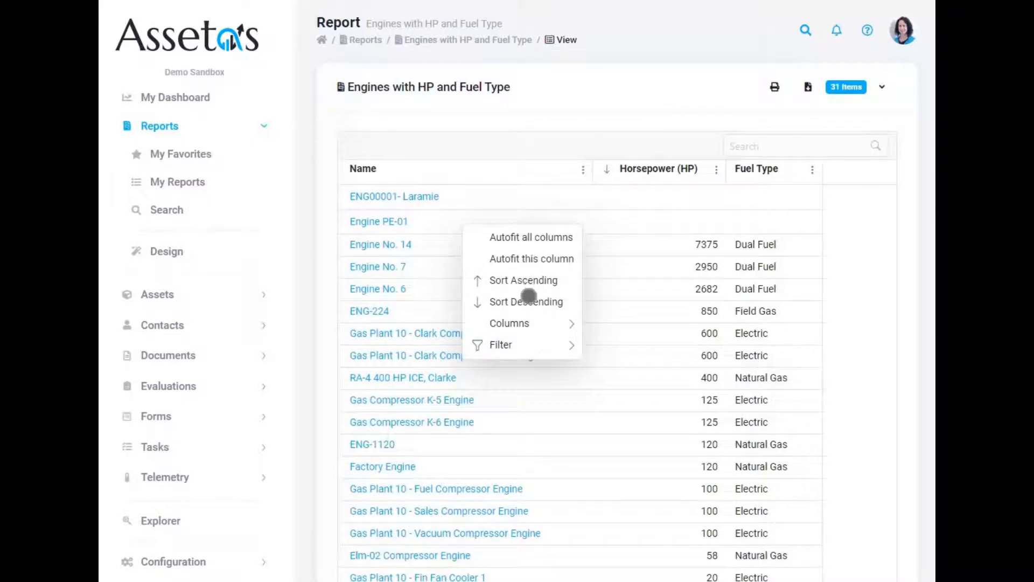
{"action": "left_click", "coordinate": [526, 324]}
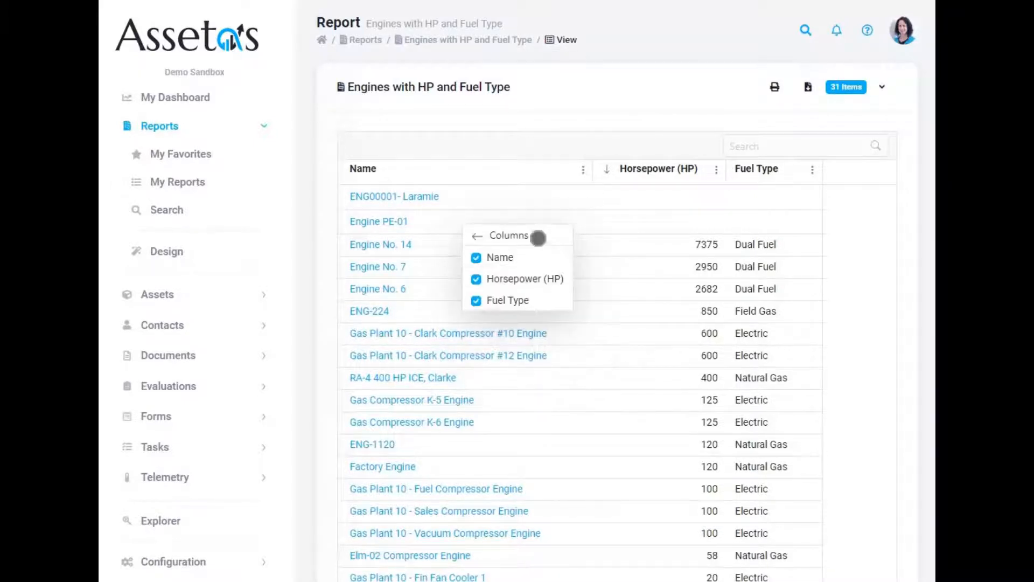
{"action": "left_click", "coordinate": [579, 169]}
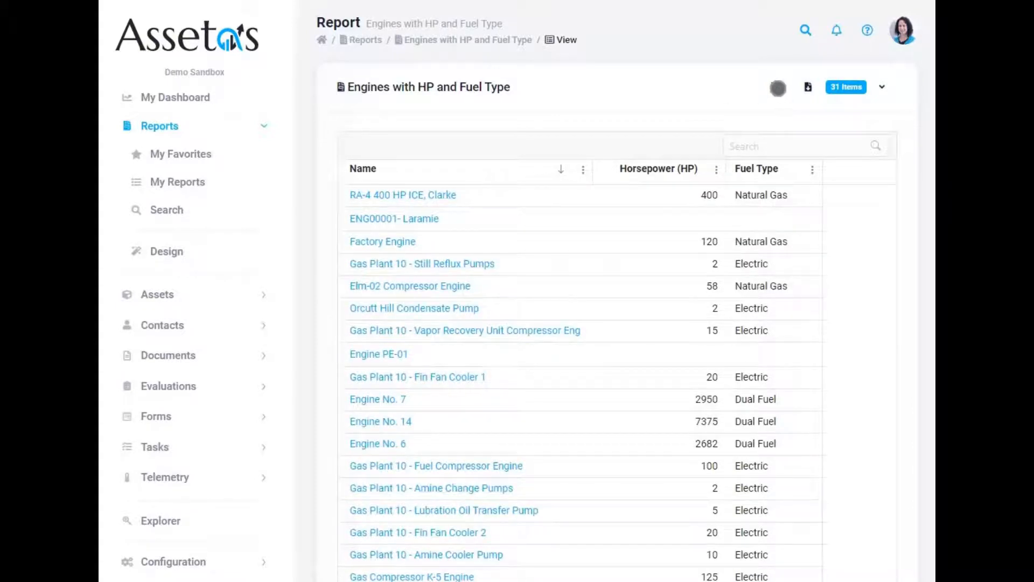
{"action": "left_click", "coordinate": [804, 88]}
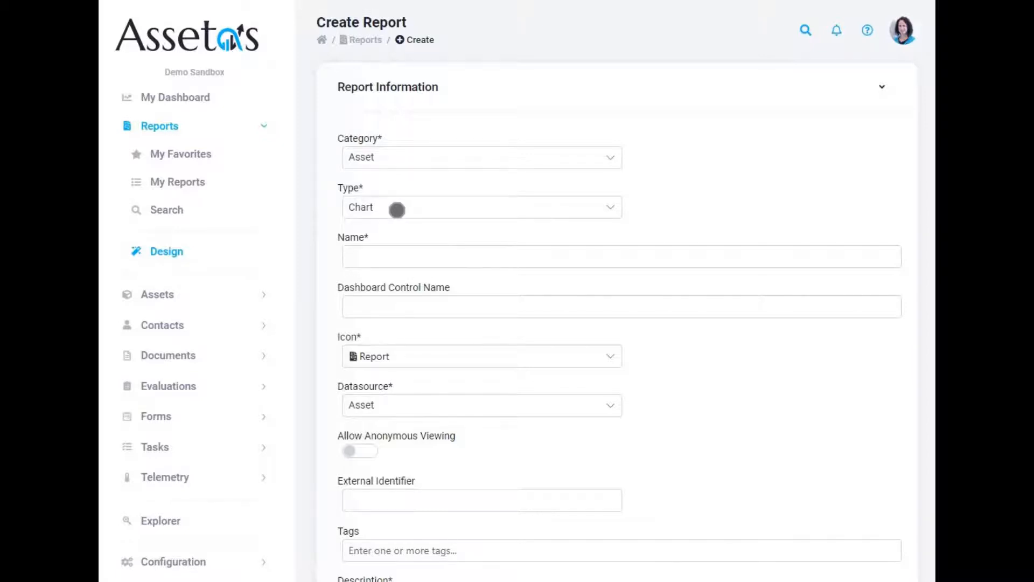
- Name the new asset chart report "Oil and Condensate Production" and set its datasource to Telemetry
{"action": "left_click", "coordinate": [369, 251]}
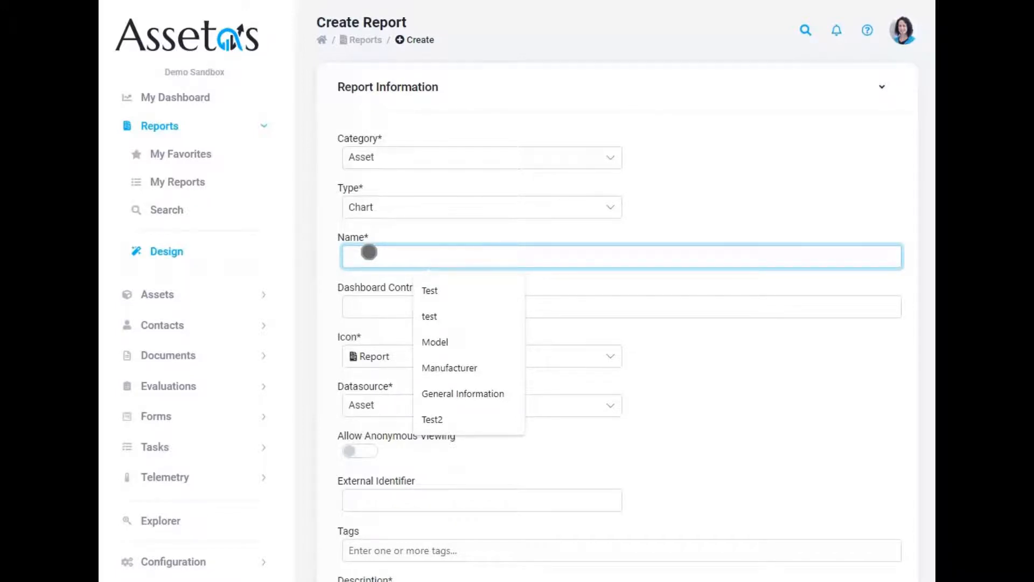
{"action": "type", "text": "Oil and"}
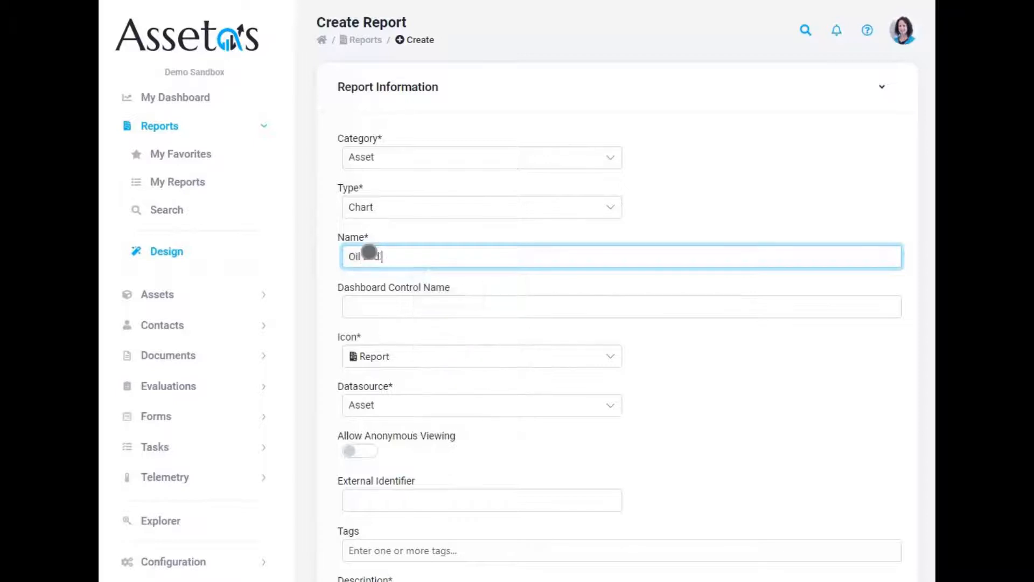
{"action": "type", "text": " Condensate Production"}
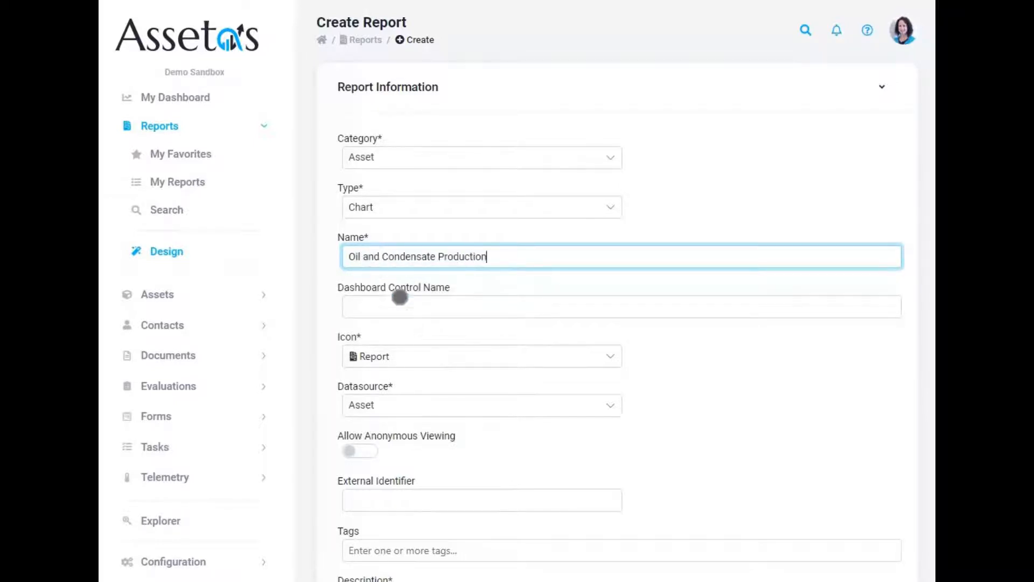
{"action": "left_click", "coordinate": [451, 408]}
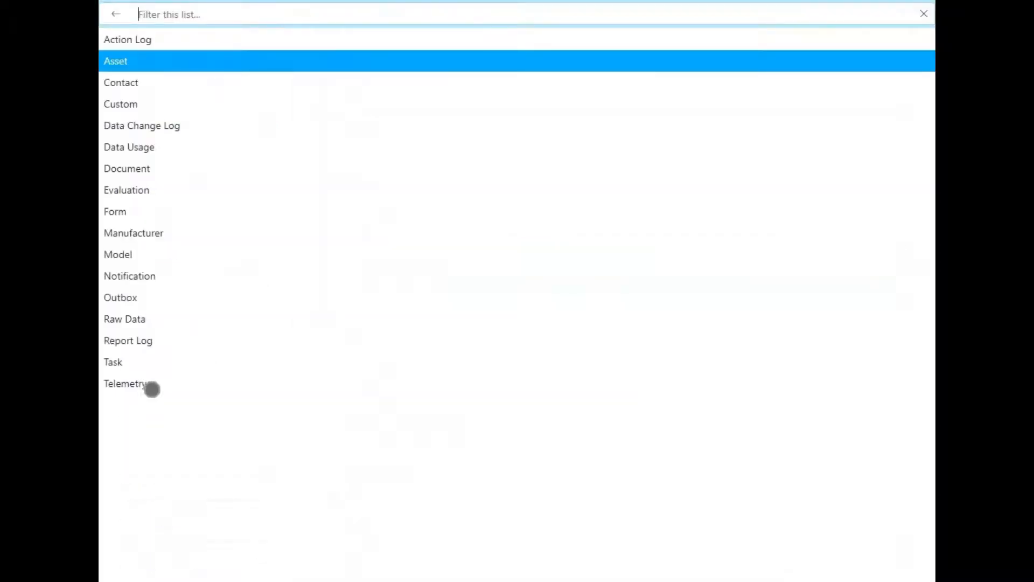
{"action": "left_click", "coordinate": [135, 386]}
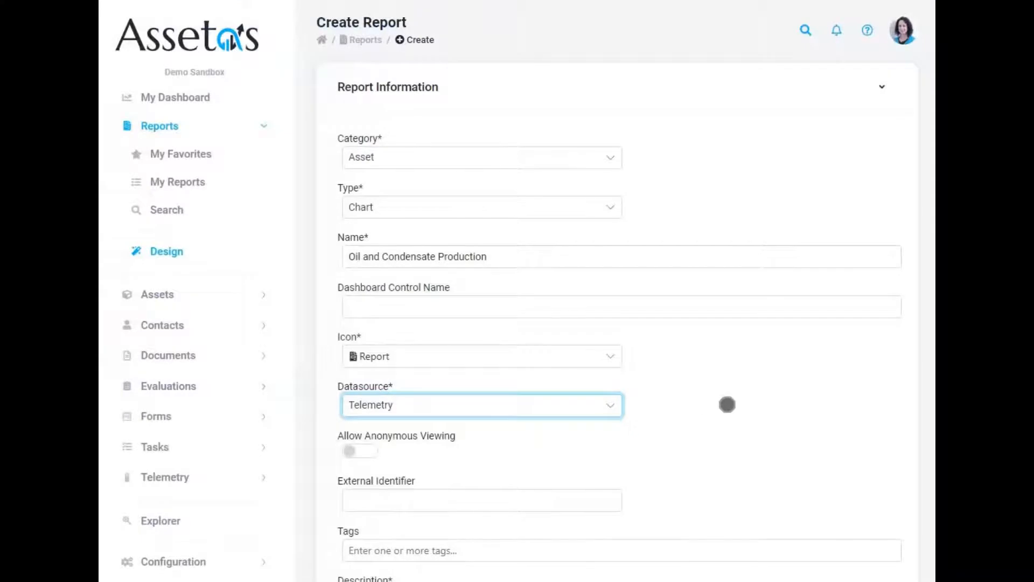
- Enter the description "Oil and condensate production." and add the chart report
{"action": "scroll", "coordinate": [609, 407], "scroll_direction": "down", "scroll_amount": 3}
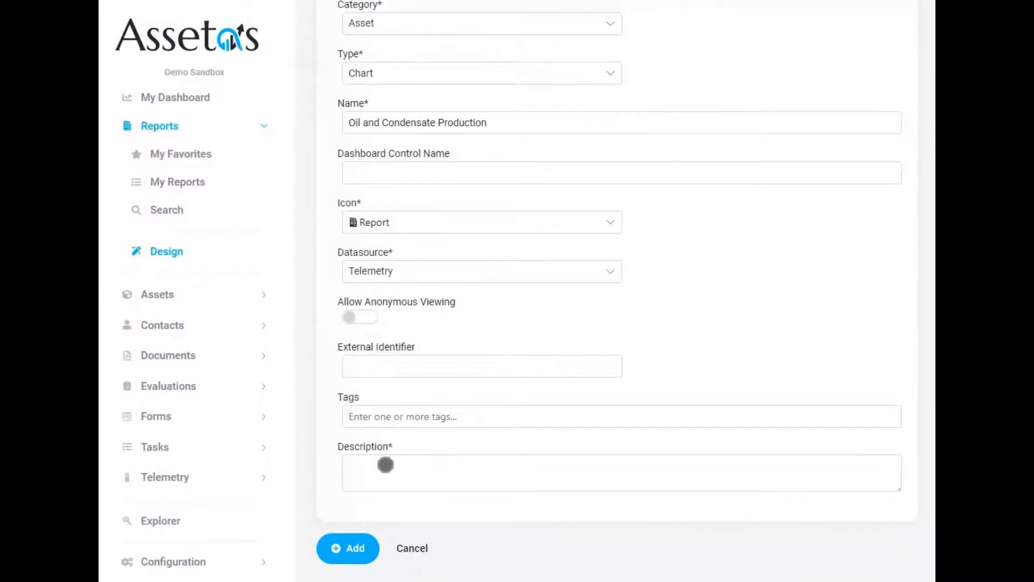
{"action": "left_click", "coordinate": [385, 465]}
{"action": "type", "text": "Oi"}
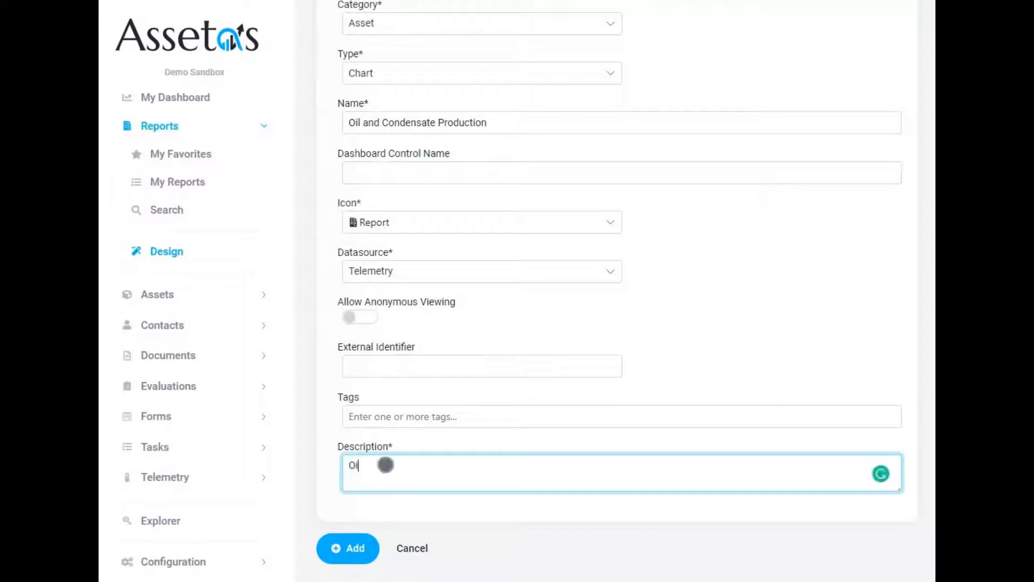
{"action": "type", "text": "l and Condensate product"}
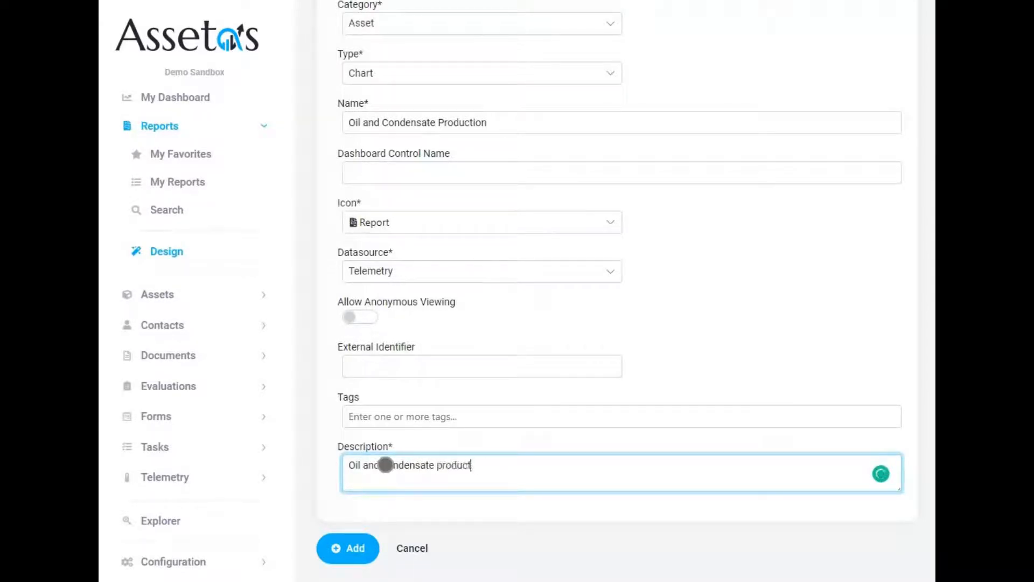
{"action": "type", "text": "ion."}
{"action": "left_click", "coordinate": [351, 547]}
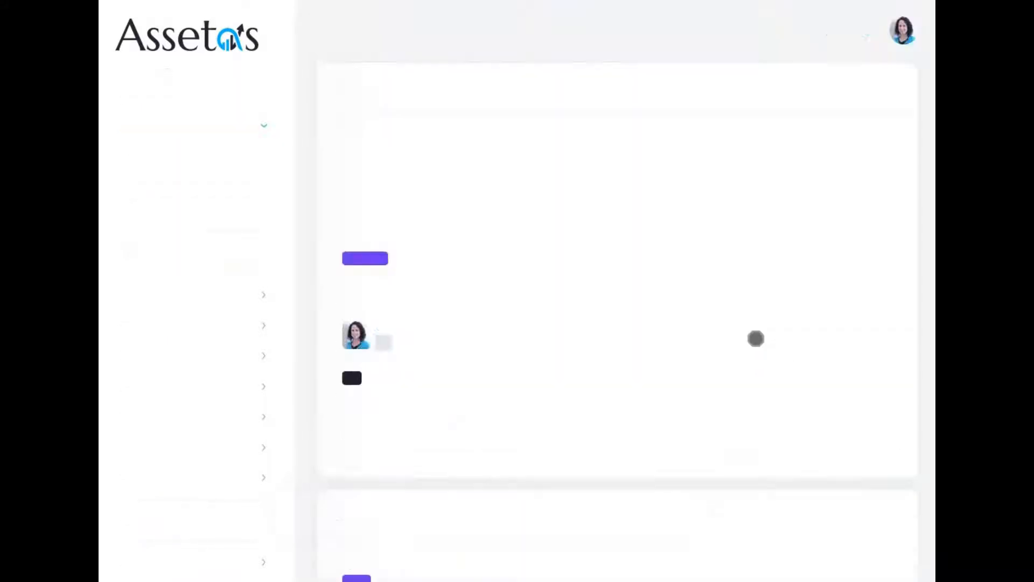
- Edit the report's chart properties, setting the category to Telemetry.Active Date (Date) with date grouping by Month
{"action": "scroll", "coordinate": [683, 226], "scroll_direction": "down", "scroll_amount": 2}
{"action": "scroll", "coordinate": [682, 174], "scroll_direction": "down", "scroll_amount": 2}
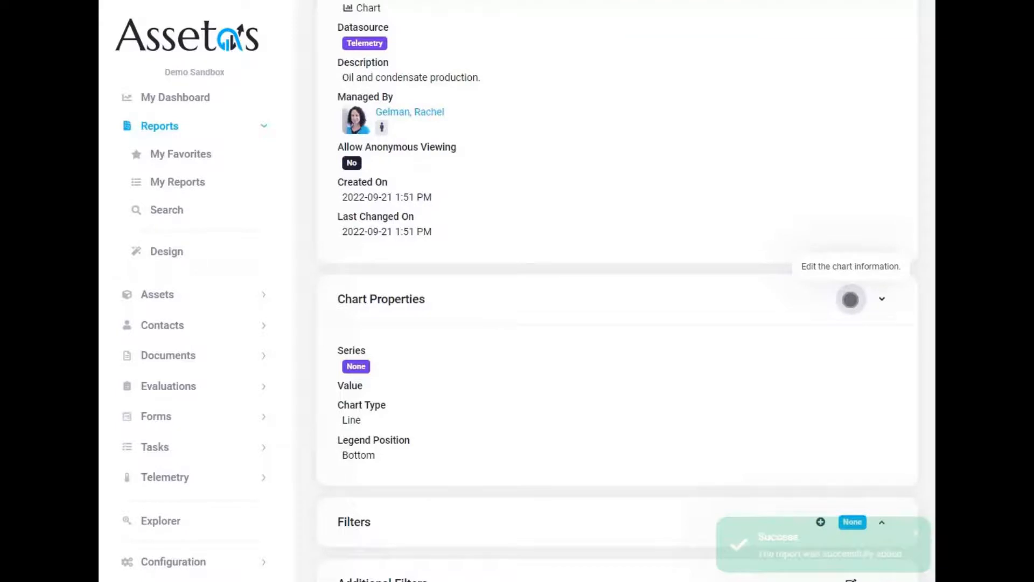
{"action": "left_click", "coordinate": [850, 300]}
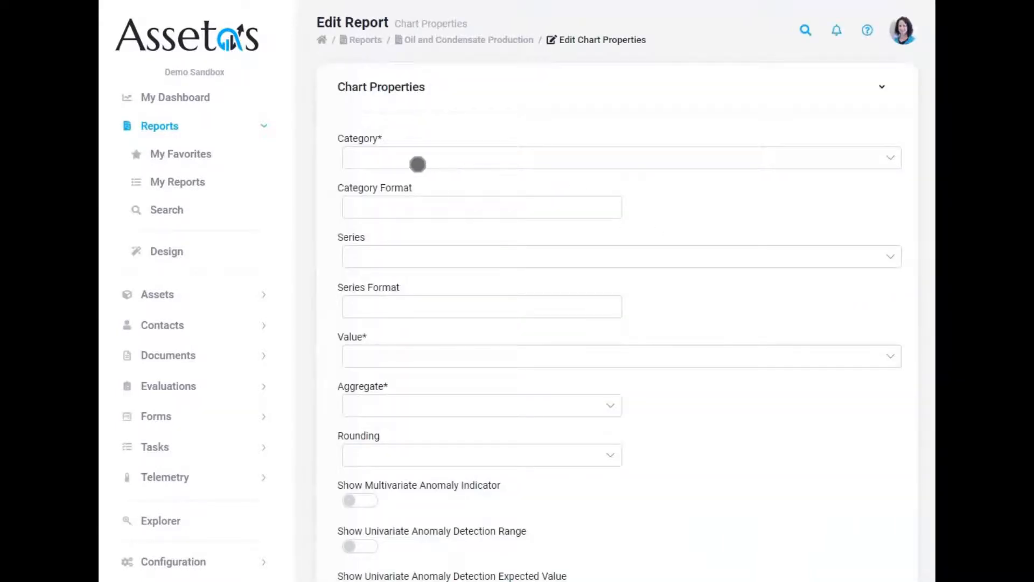
{"action": "left_click", "coordinate": [441, 155]}
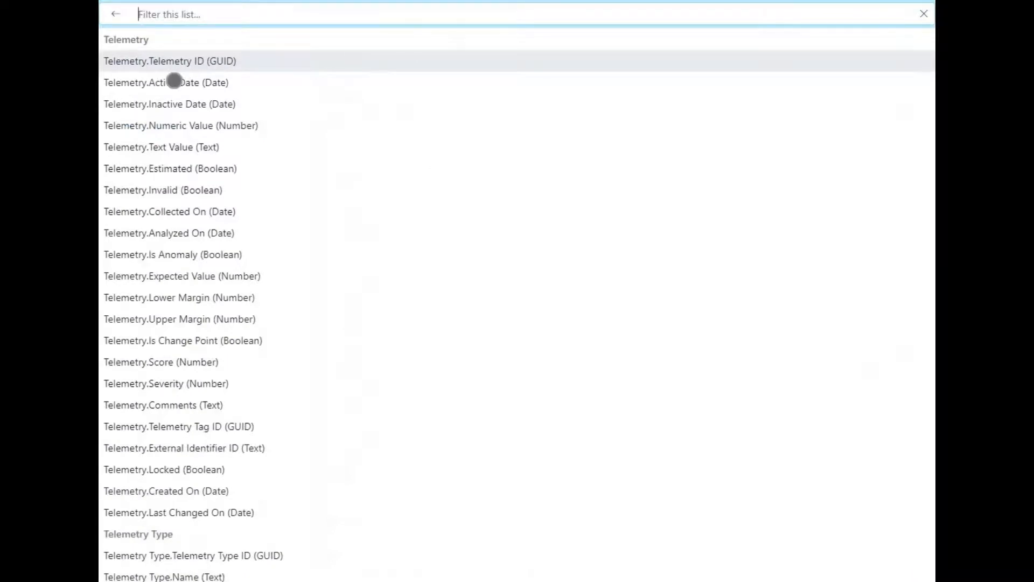
{"action": "left_click", "coordinate": [207, 82]}
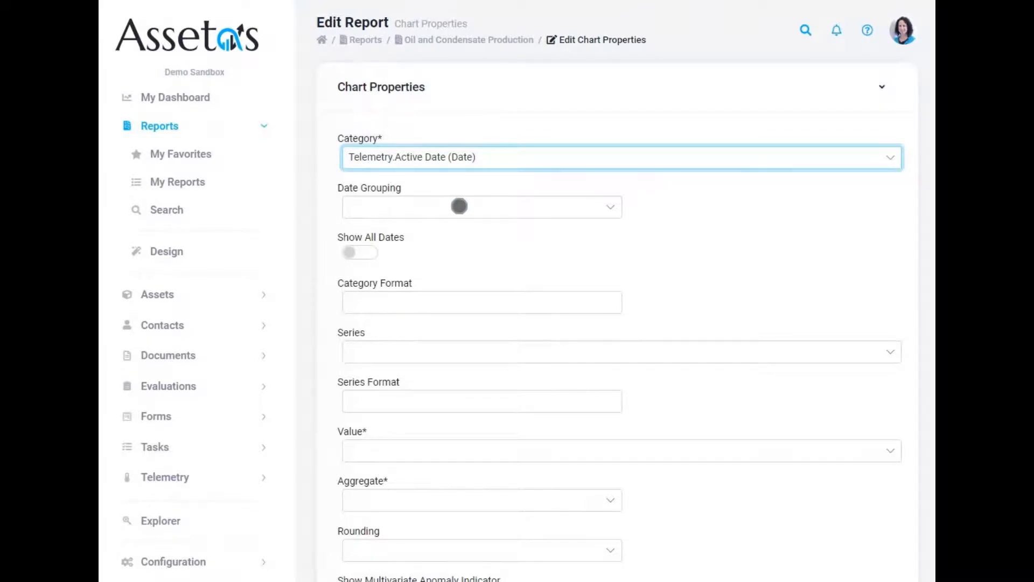
{"action": "left_click", "coordinate": [459, 205]}
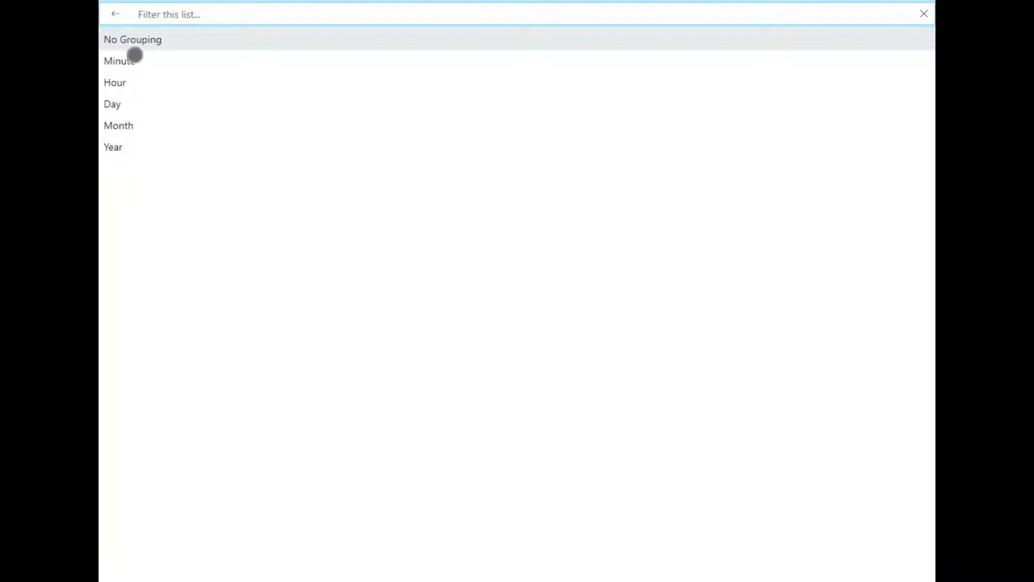
{"action": "left_click", "coordinate": [131, 127]}
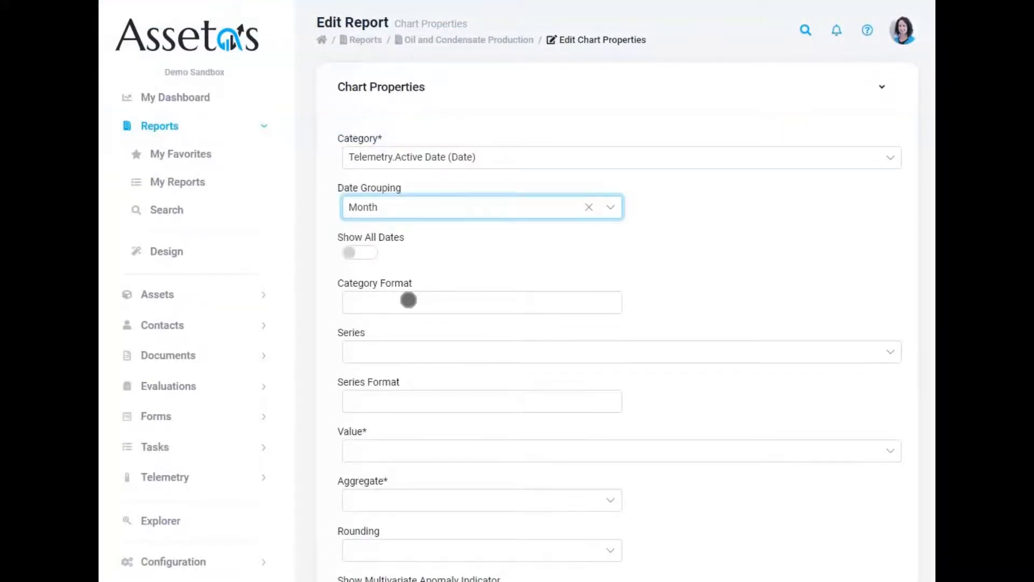
- Set the category format to "MMM yyyy"
{"action": "left_click", "coordinate": [416, 300]}
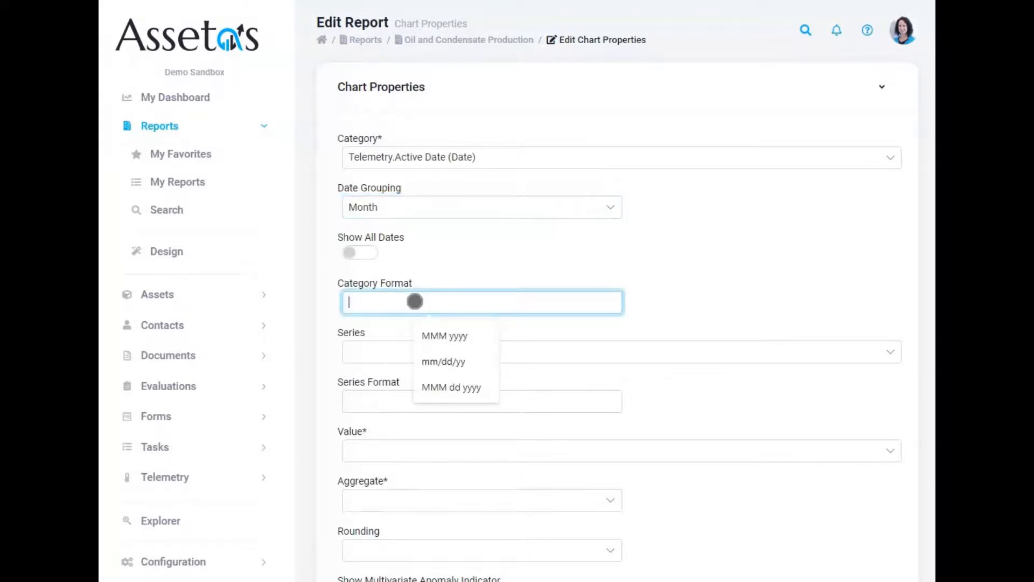
{"action": "type", "text": "MMM"}
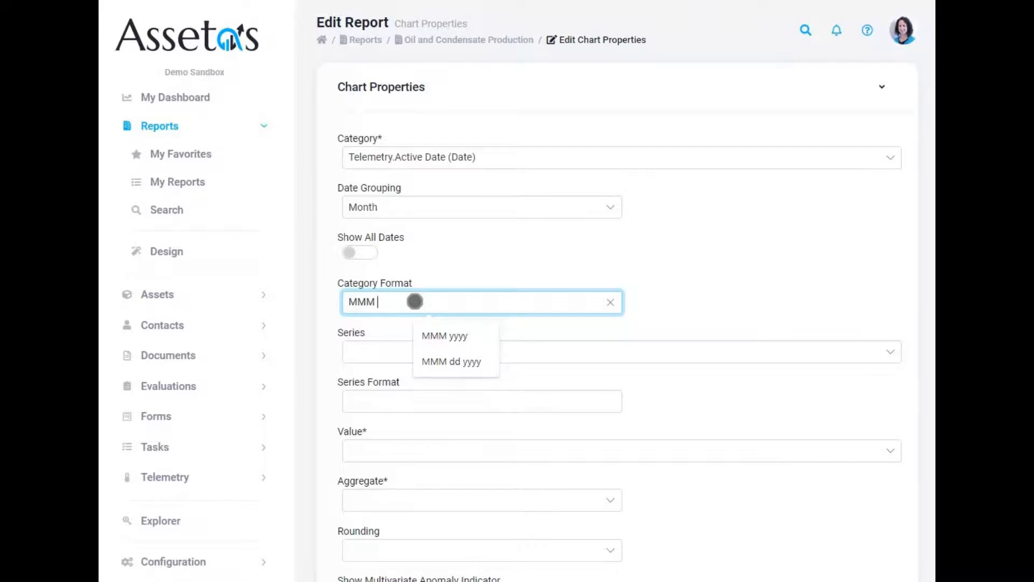
{"action": "type", "text": " yyyy"}
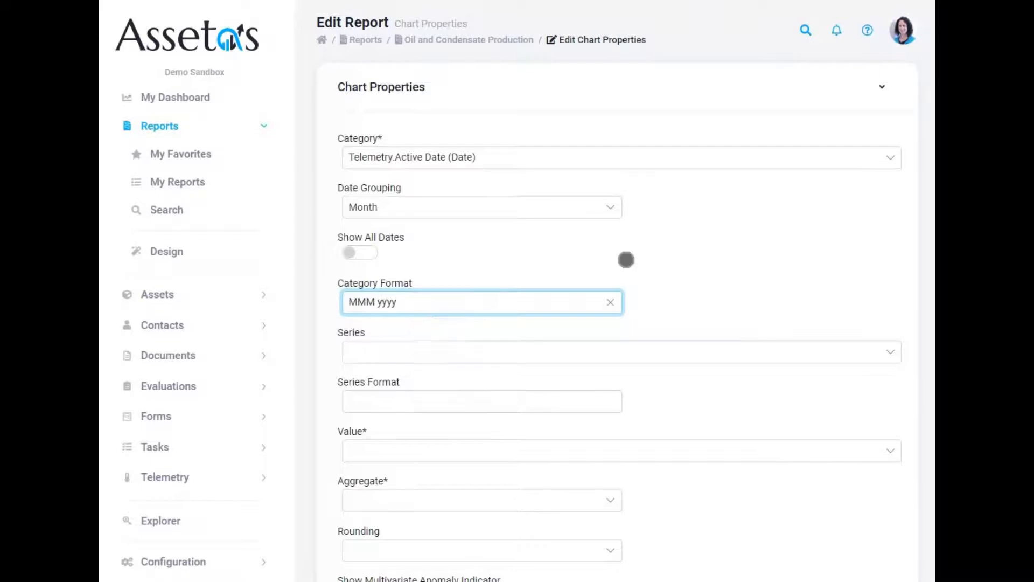
{"action": "left_click", "coordinate": [422, 339]}
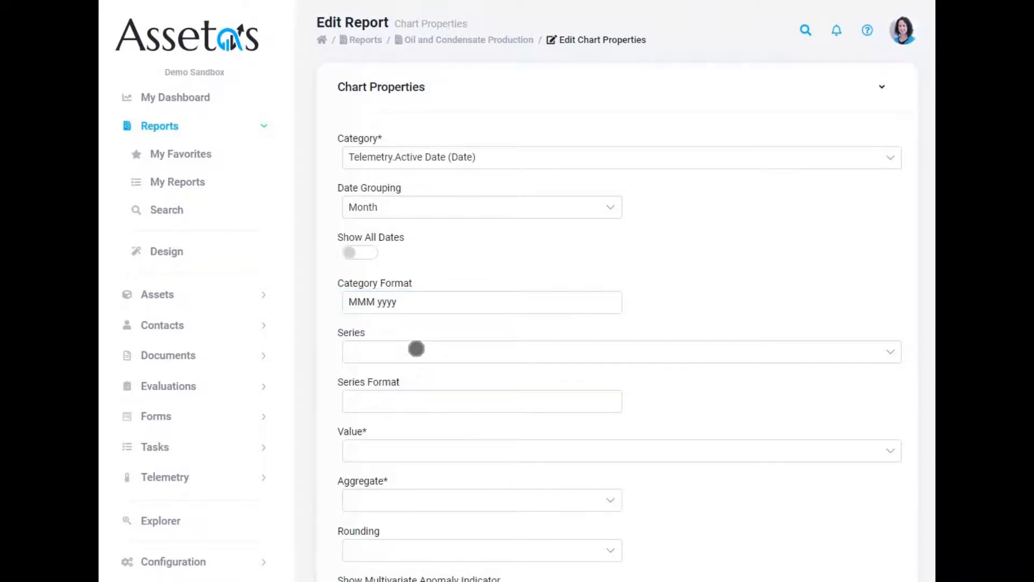
- Set the chart's series to Telemetry Type.Name (Text)
{"action": "left_click", "coordinate": [416, 348]}
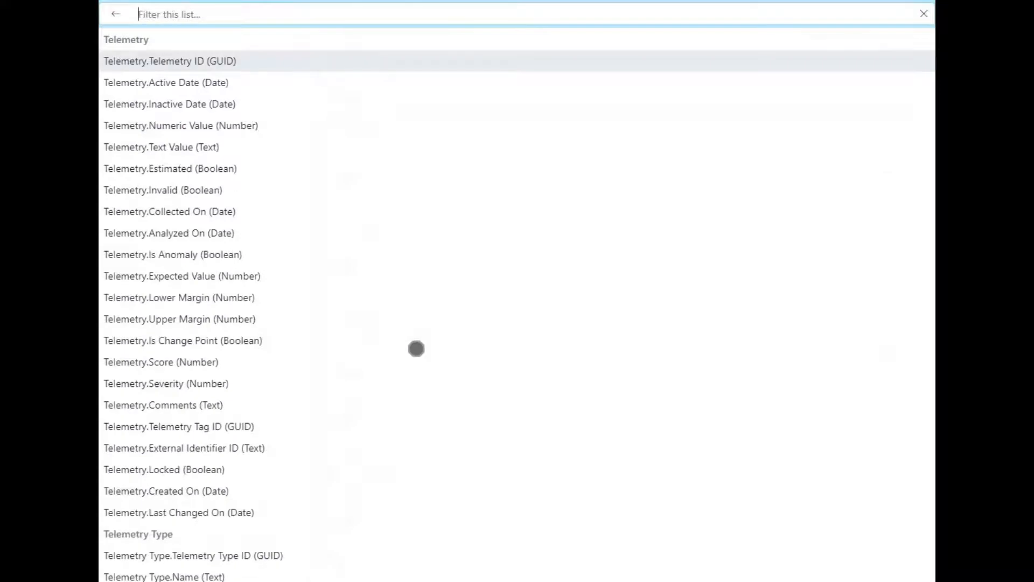
{"action": "type", "text": "telemety"}
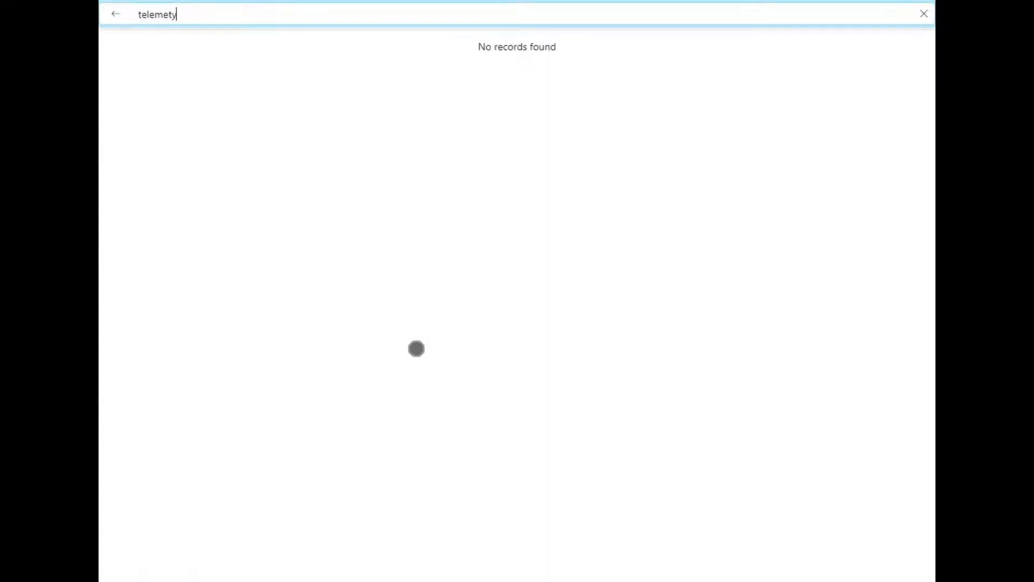
{"action": "key", "text": "BackSpace"}
{"action": "type", "text": "ry type"}
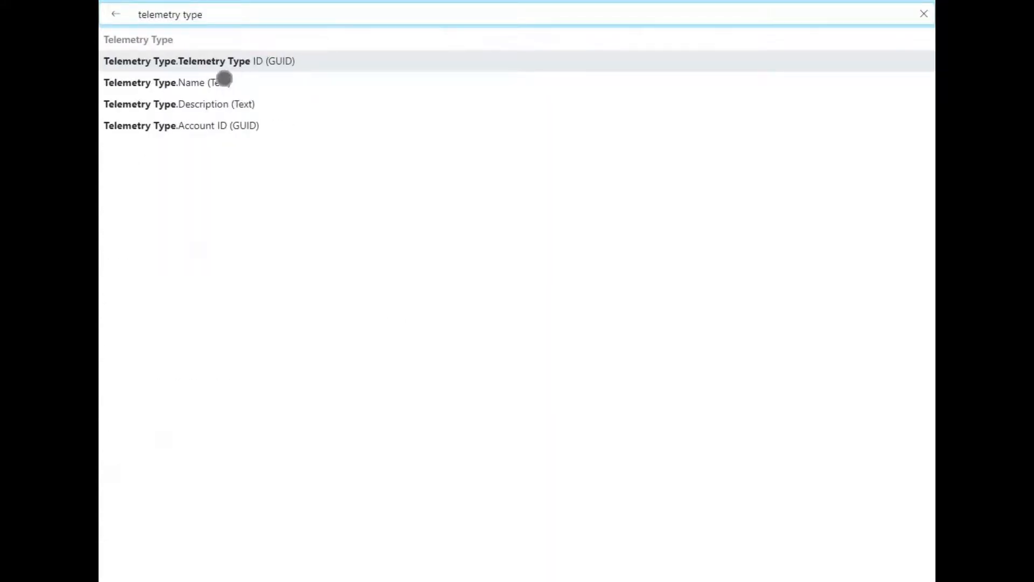
{"action": "left_click", "coordinate": [224, 82]}
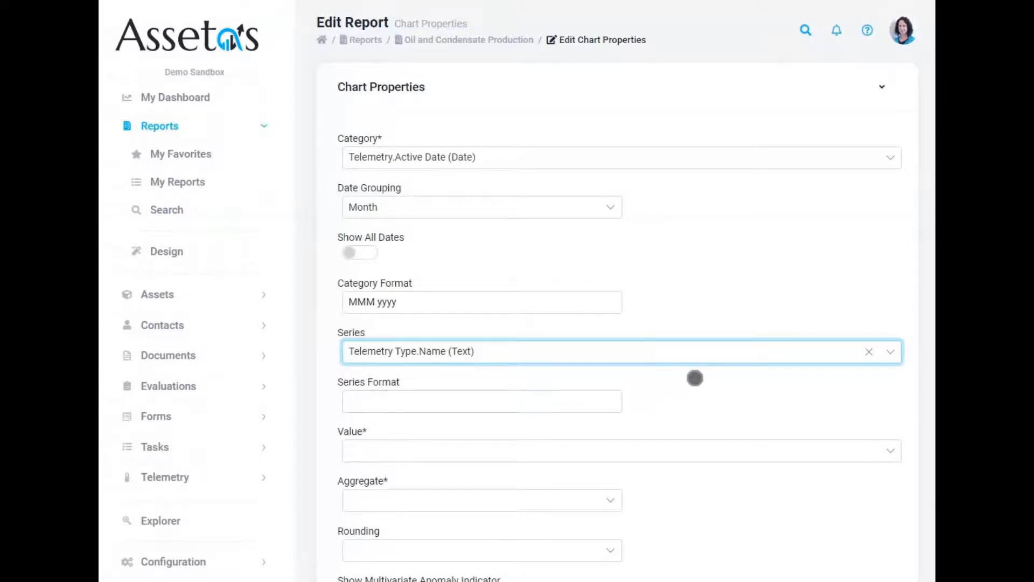
- Set the chart's value to Telemetry.Numeric Value (Number) with the Sum aggregate and save the chart properties
{"action": "scroll", "coordinate": [485, 312], "scroll_direction": "down", "scroll_amount": 3}
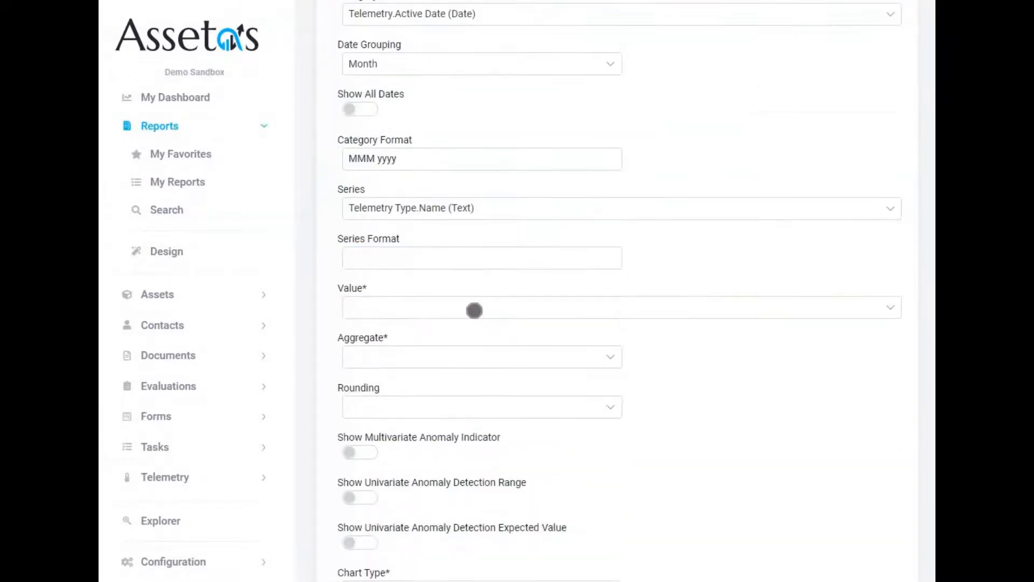
{"action": "left_click", "coordinate": [473, 310]}
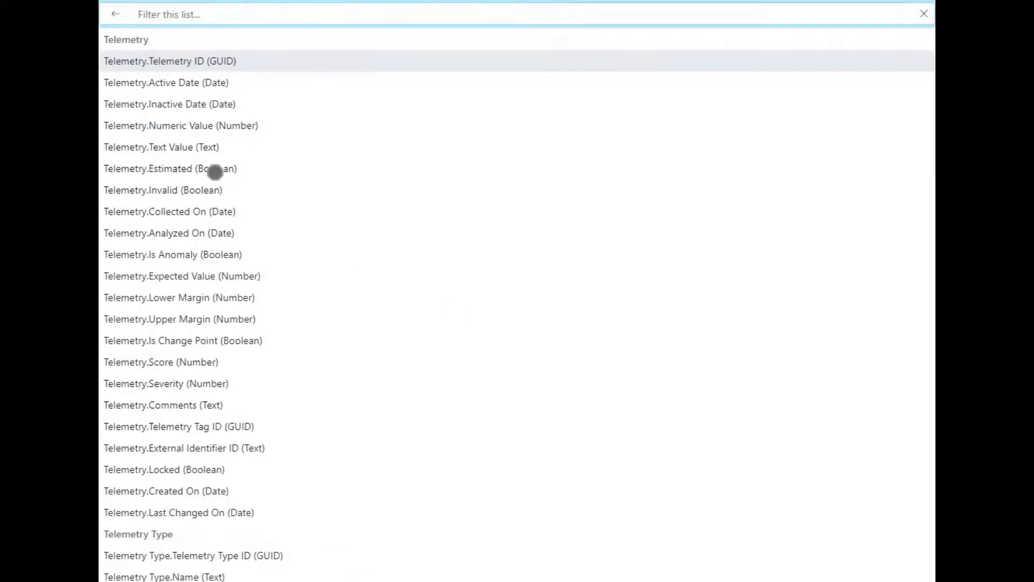
{"action": "left_click", "coordinate": [151, 126]}
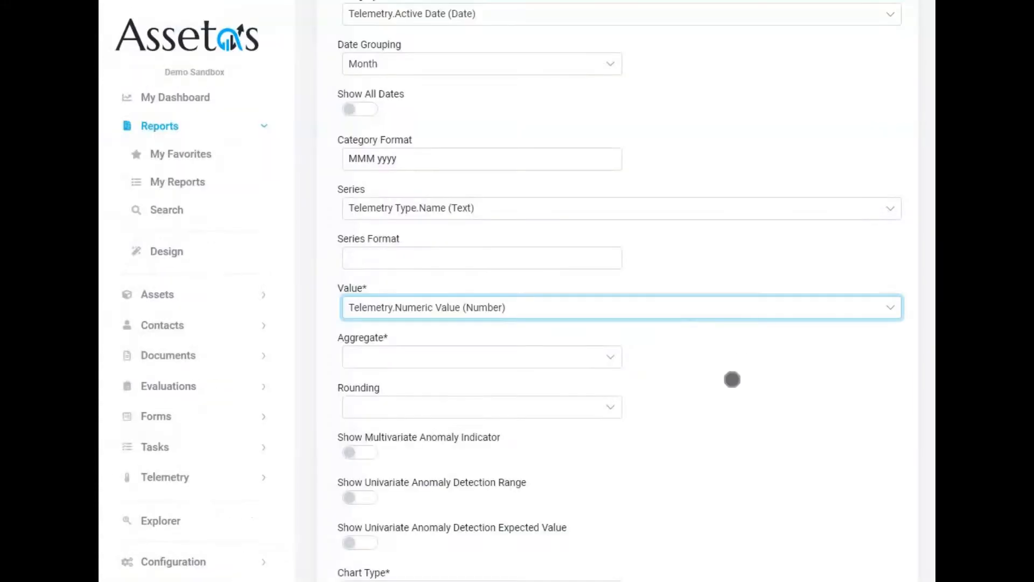
{"action": "left_click", "coordinate": [600, 360]}
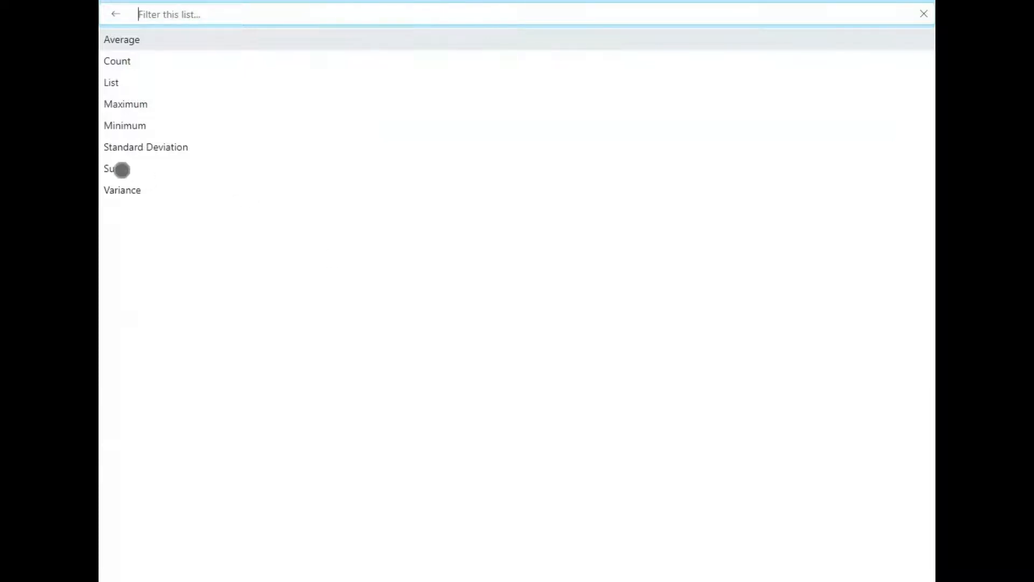
{"action": "left_click", "coordinate": [121, 169]}
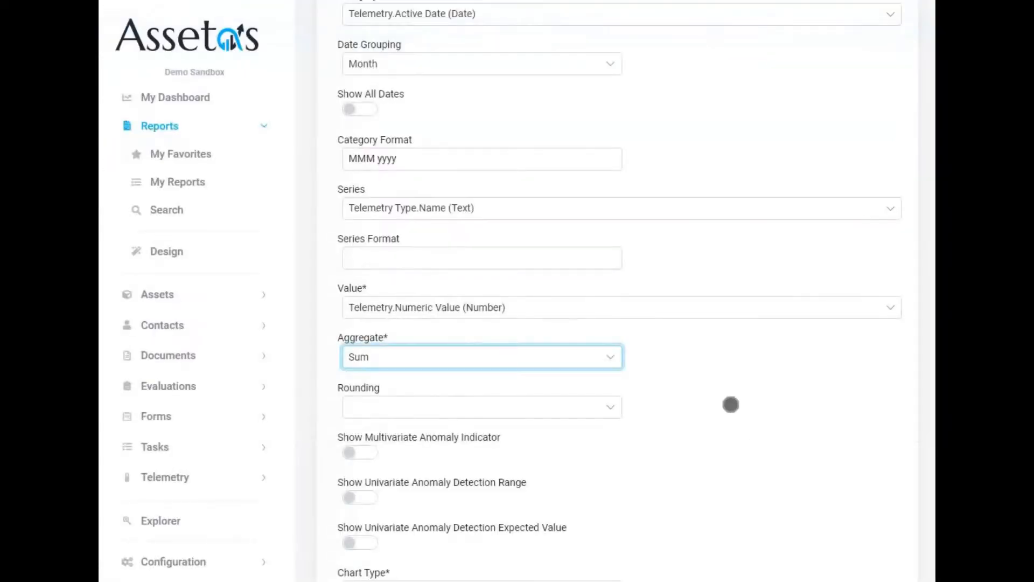
{"action": "scroll", "coordinate": [730, 404], "scroll_direction": "down", "scroll_amount": 3}
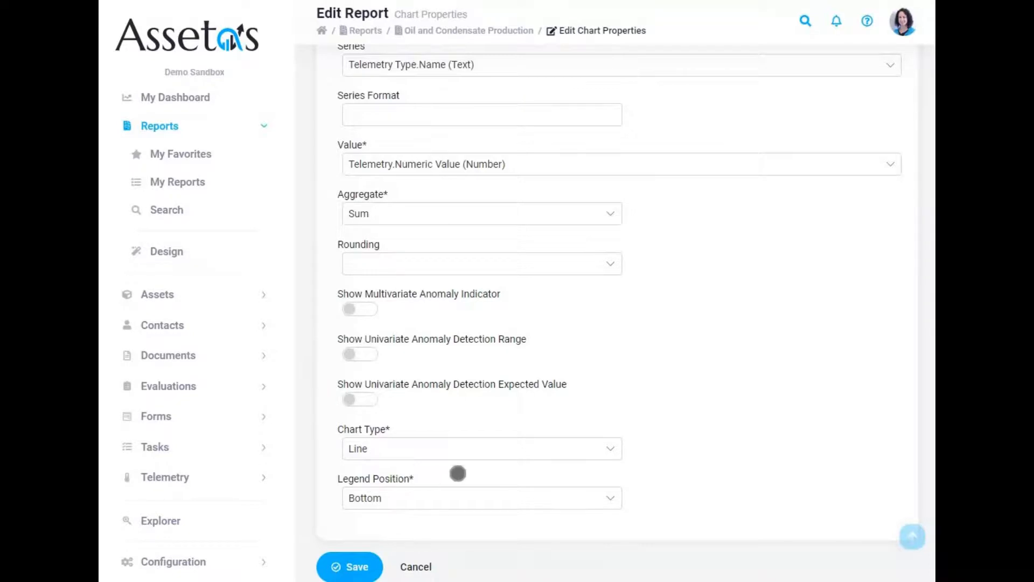
{"action": "left_click", "coordinate": [358, 562]}
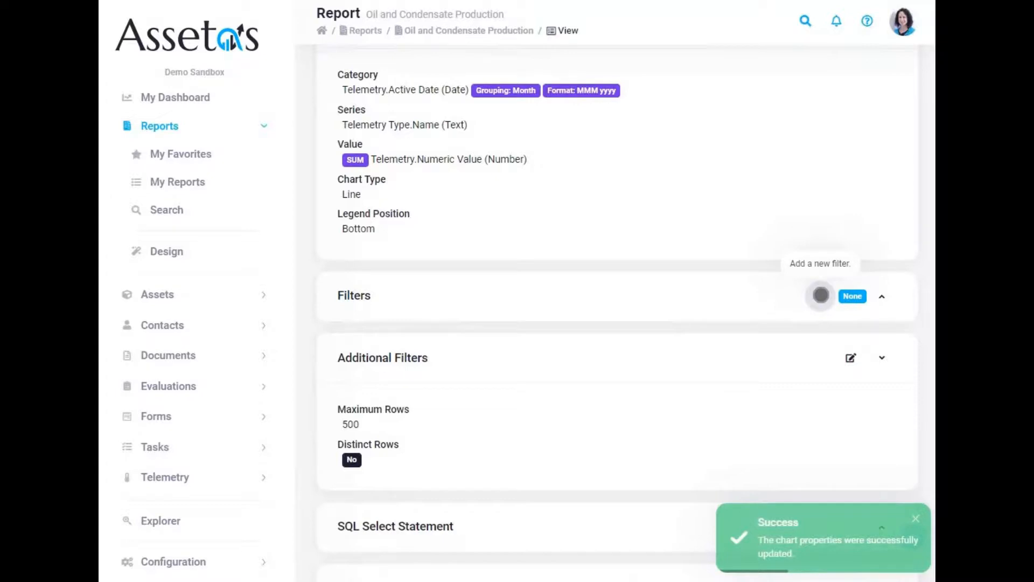
- Start a new report filter on the Telemetry Type.Name (Text) column
{"action": "left_click", "coordinate": [820, 295]}
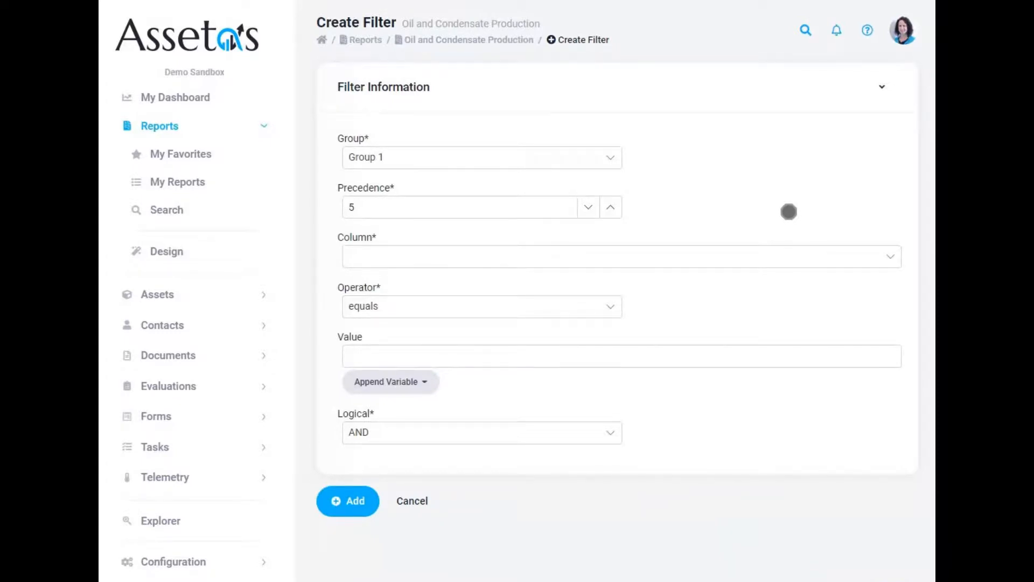
{"action": "left_click", "coordinate": [451, 258]}
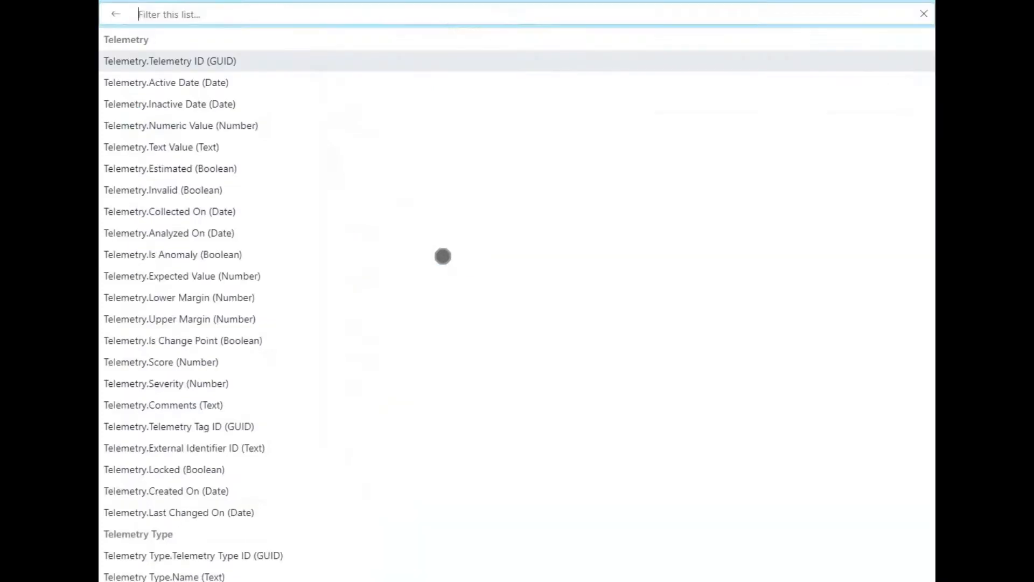
{"action": "type", "text": "telemetry typ"}
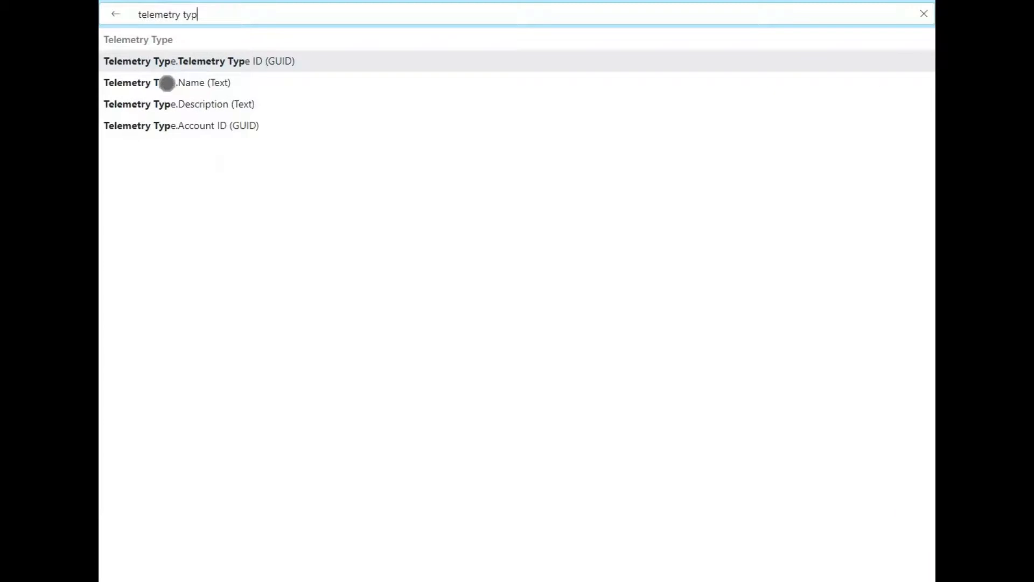
{"action": "left_click", "coordinate": [167, 83]}
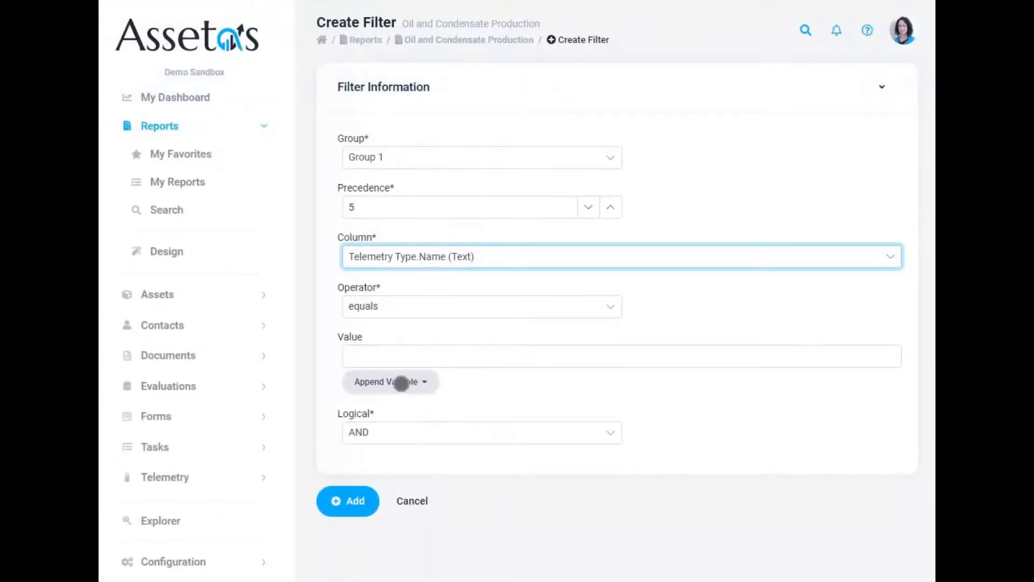
- Set the filter's value to "Oil Volume" with the OR logical option and add the filter
{"action": "left_click", "coordinate": [365, 351]}
{"action": "type", "text": "Oil"}
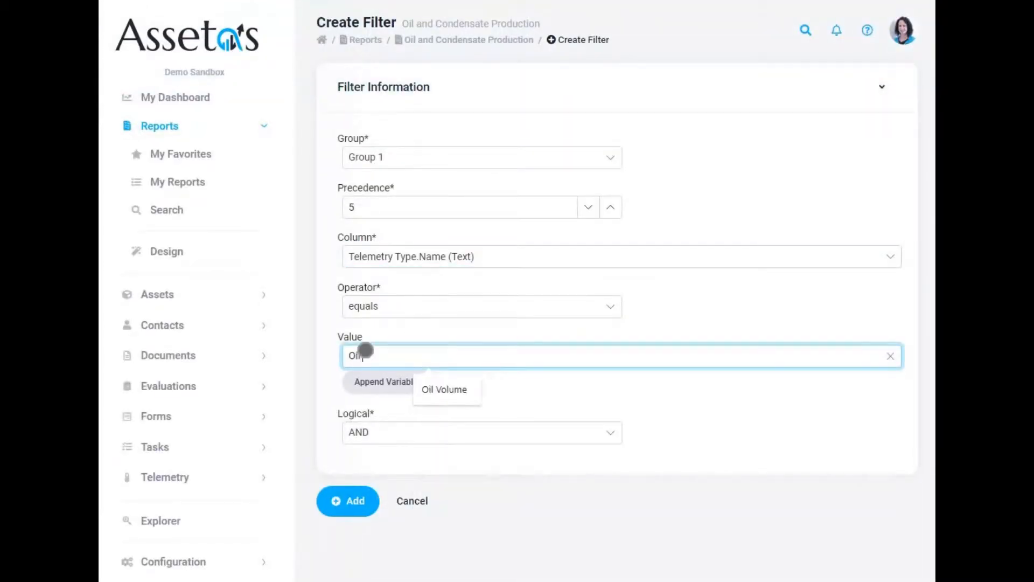
{"action": "type", "text": " Volume"}
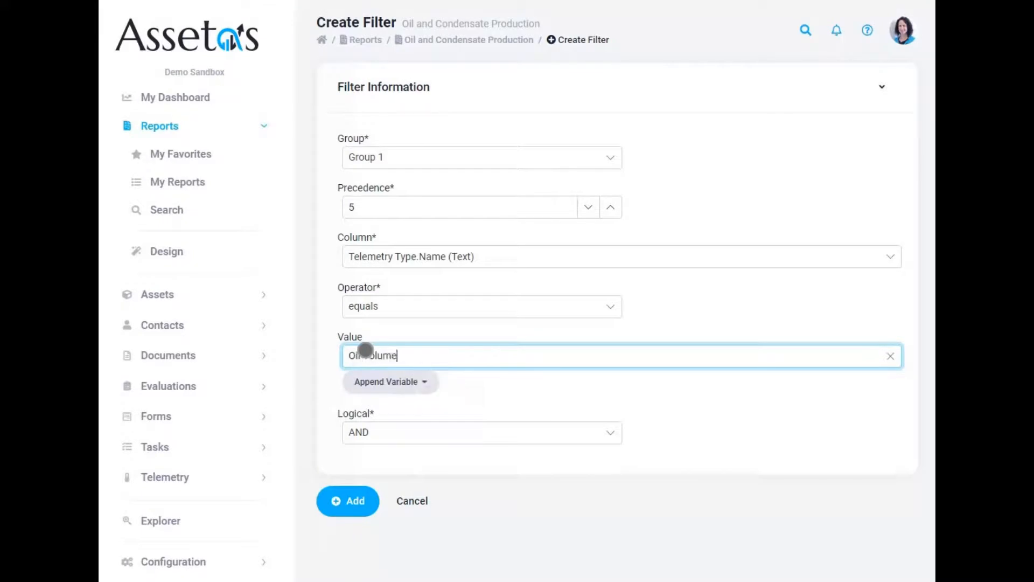
{"action": "left_click", "coordinate": [395, 433]}
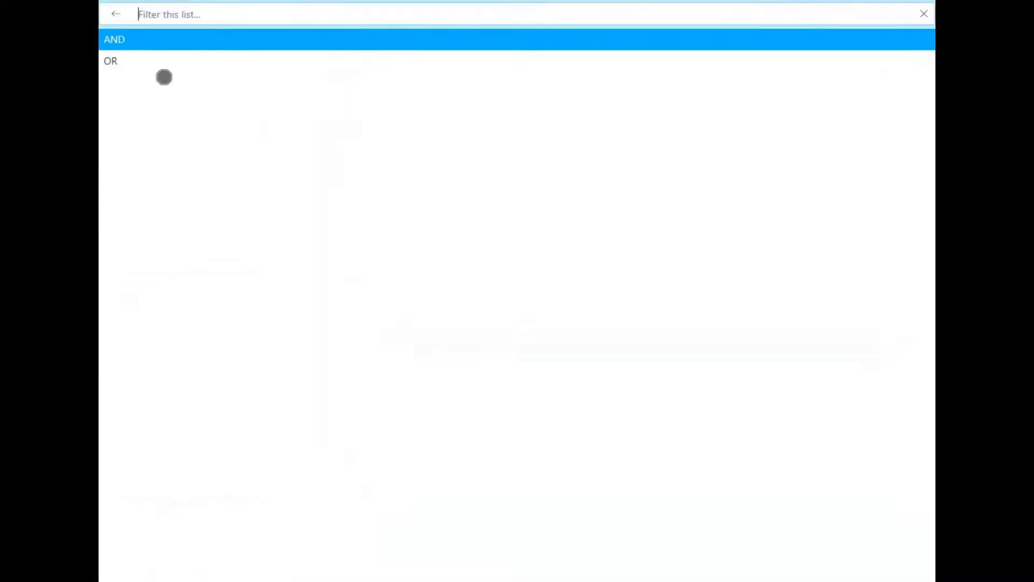
{"action": "left_click", "coordinate": [129, 60]}
{"action": "left_click", "coordinate": [328, 497]}
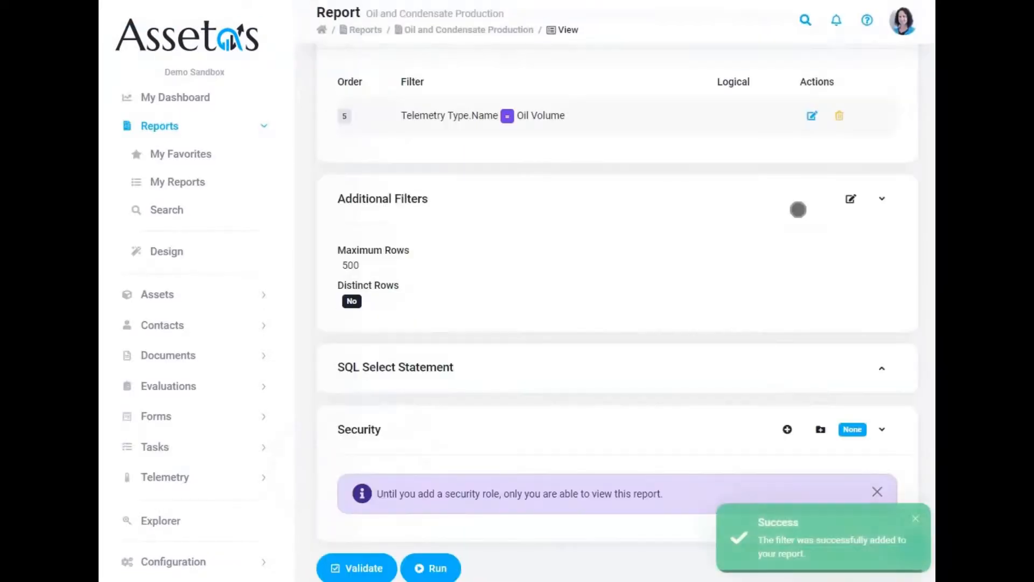
- Add a second Group 1 filter where Telemetry Type.Name (Text) equals "Condensate Volume"
{"action": "scroll", "coordinate": [810, 140], "scroll_direction": "up", "scroll_amount": 3}
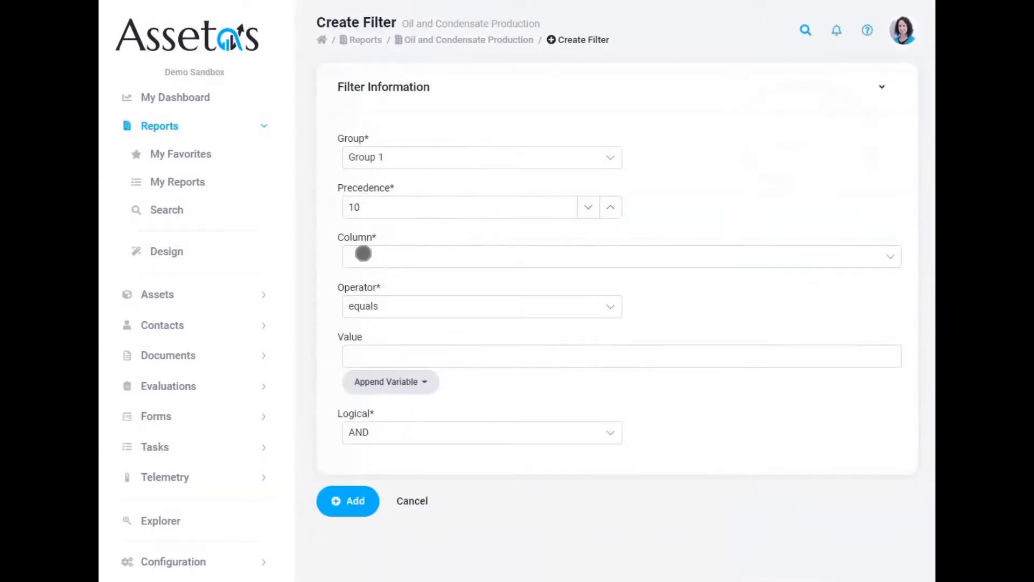
{"action": "left_click", "coordinate": [363, 253]}
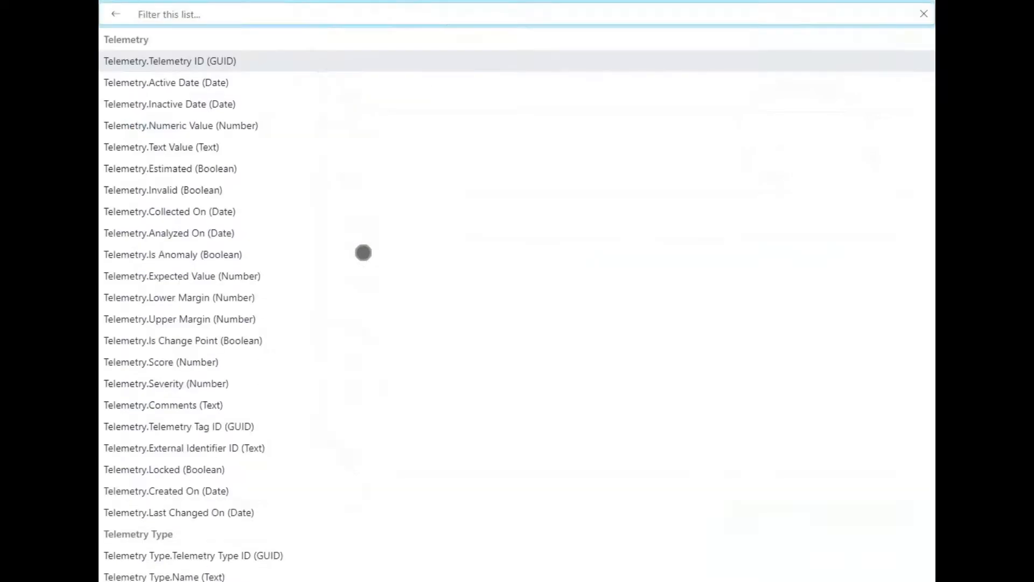
{"action": "type", "text": "telemetry type"}
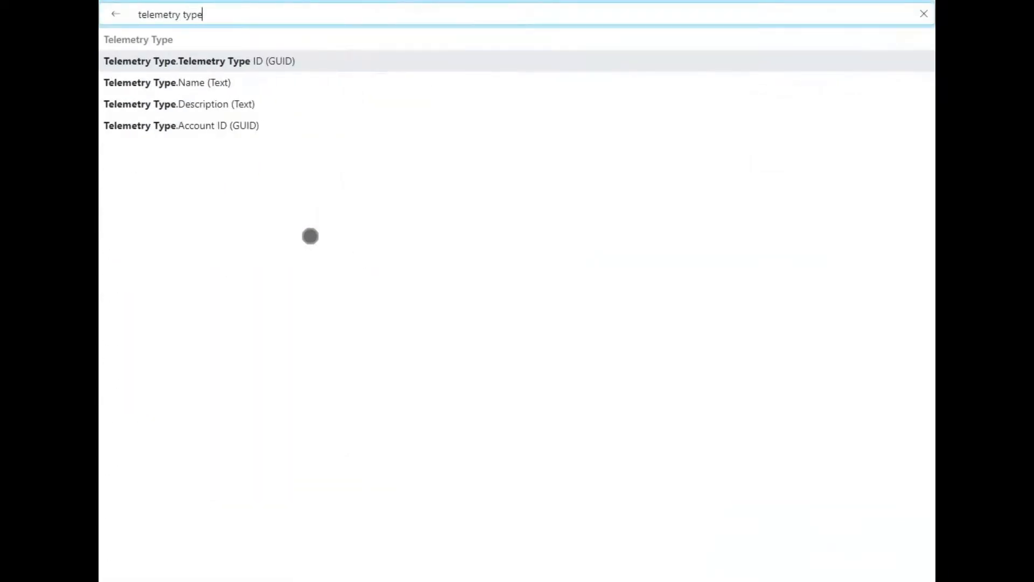
{"action": "left_click", "coordinate": [198, 83]}
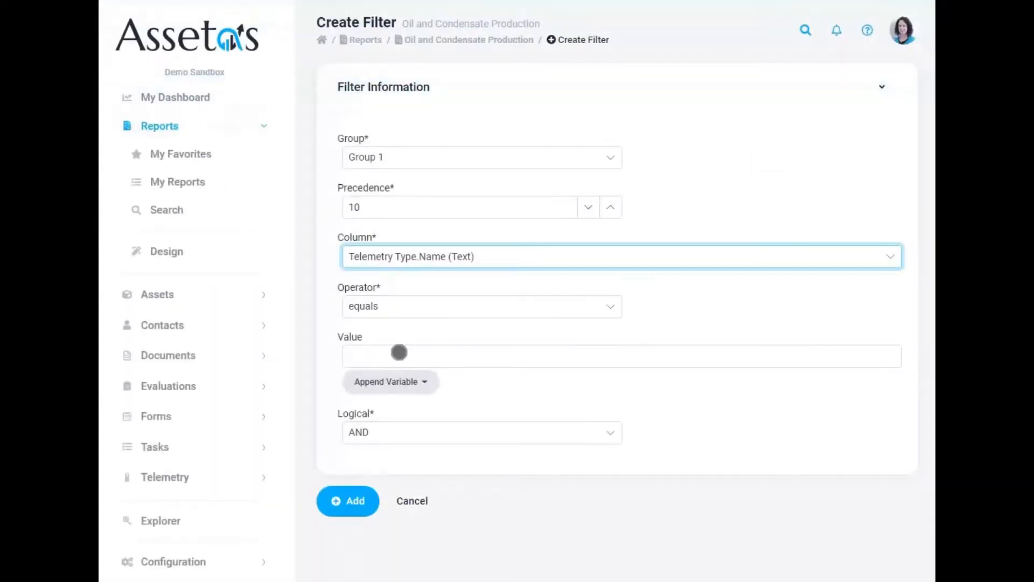
{"action": "left_click", "coordinate": [391, 353]}
{"action": "type", "text": "Condensate"}
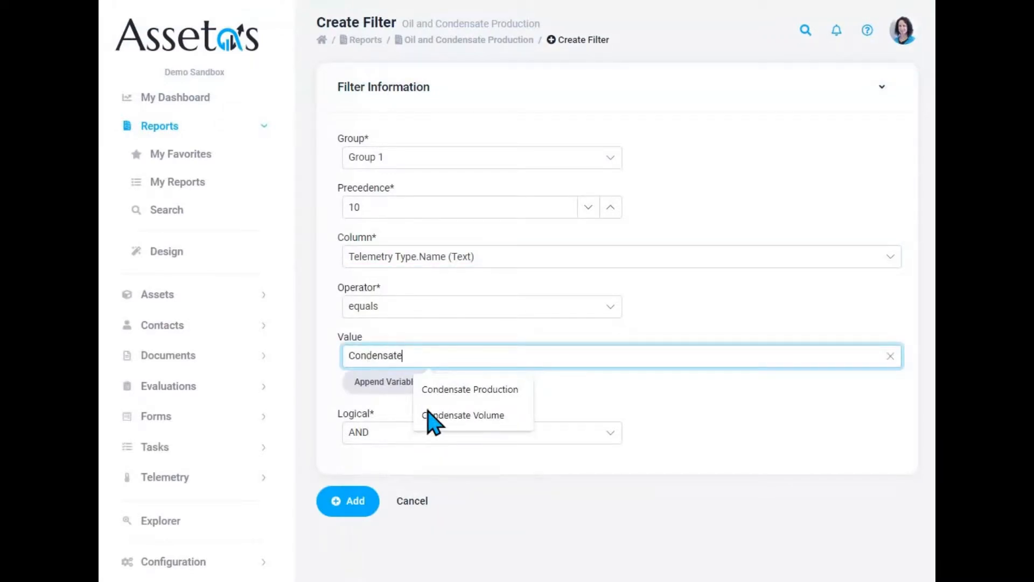
{"action": "left_click", "coordinate": [431, 416]}
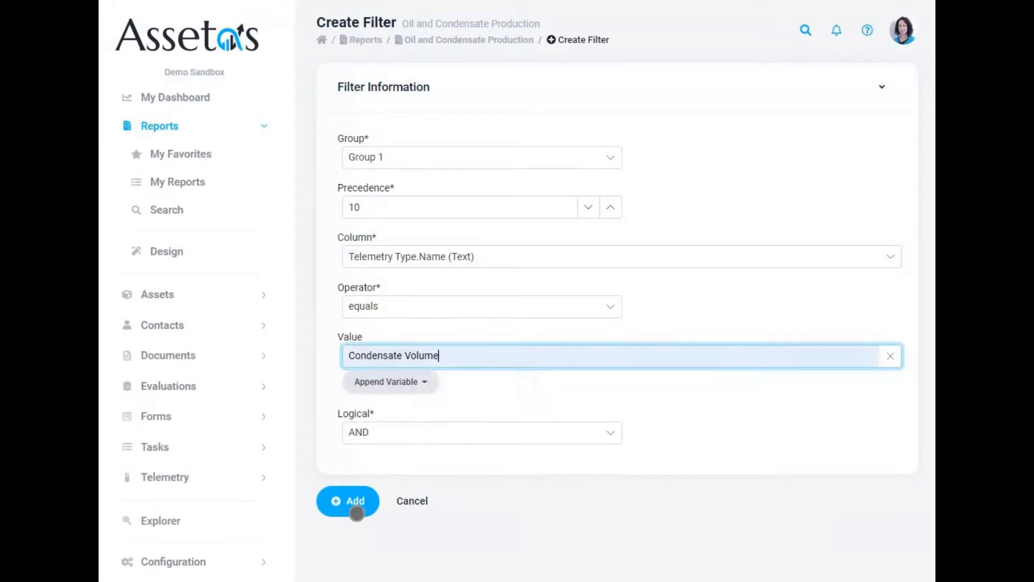
{"action": "left_click", "coordinate": [355, 504]}
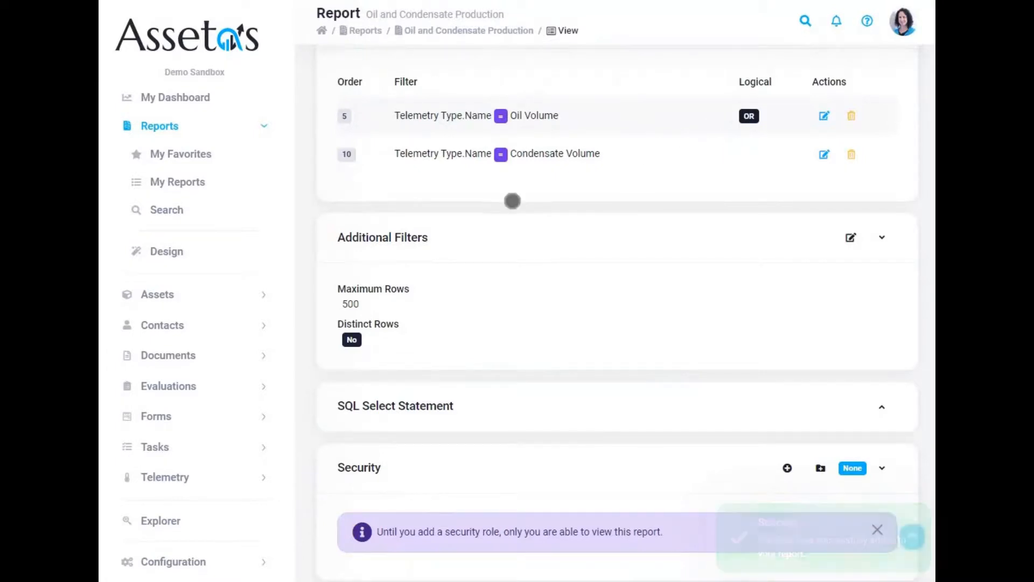
- Start a new report filter in Group 2 on the Telemetry.Active Date (Date) column
{"action": "scroll", "coordinate": [512, 201], "scroll_direction": "up", "scroll_amount": 1}
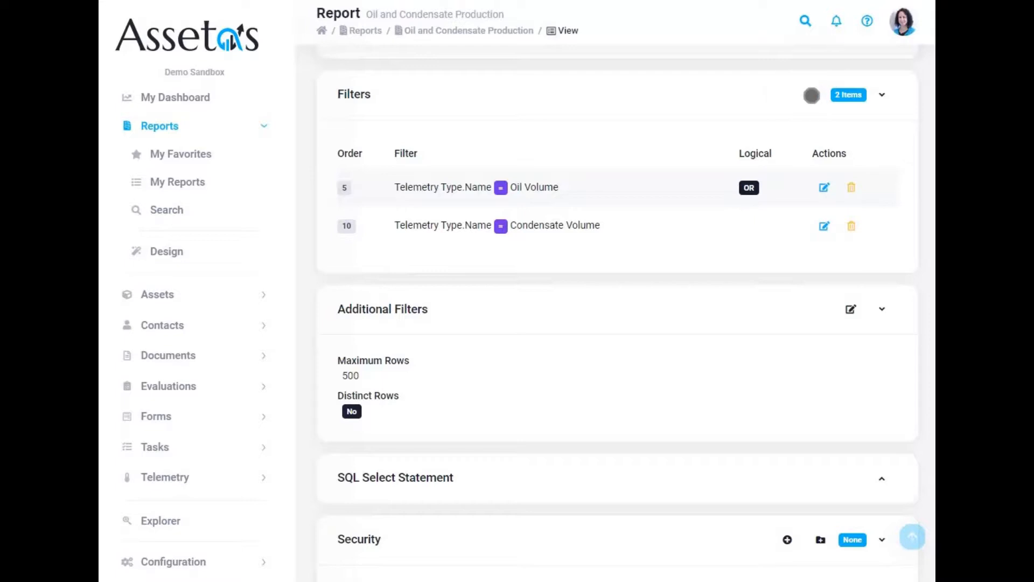
{"action": "left_click", "coordinate": [812, 96]}
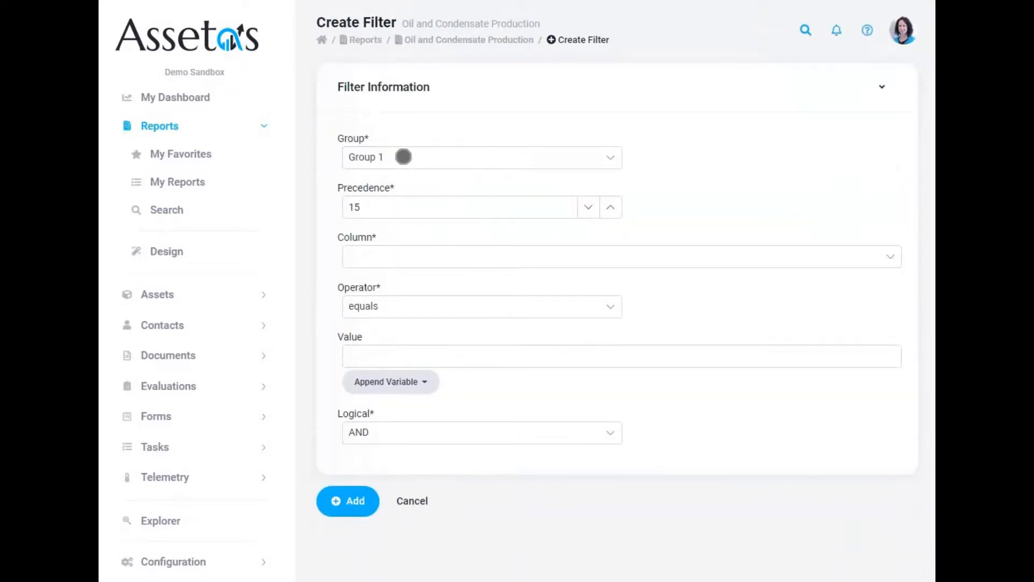
{"action": "left_click", "coordinate": [405, 157]}
{"action": "left_click", "coordinate": [126, 60]}
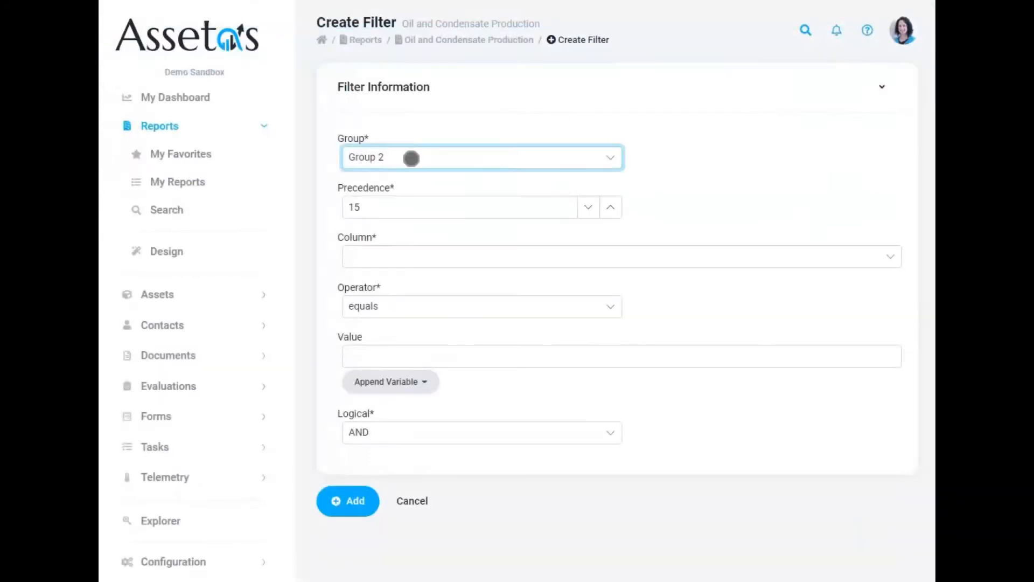
{"action": "left_click", "coordinate": [372, 254]}
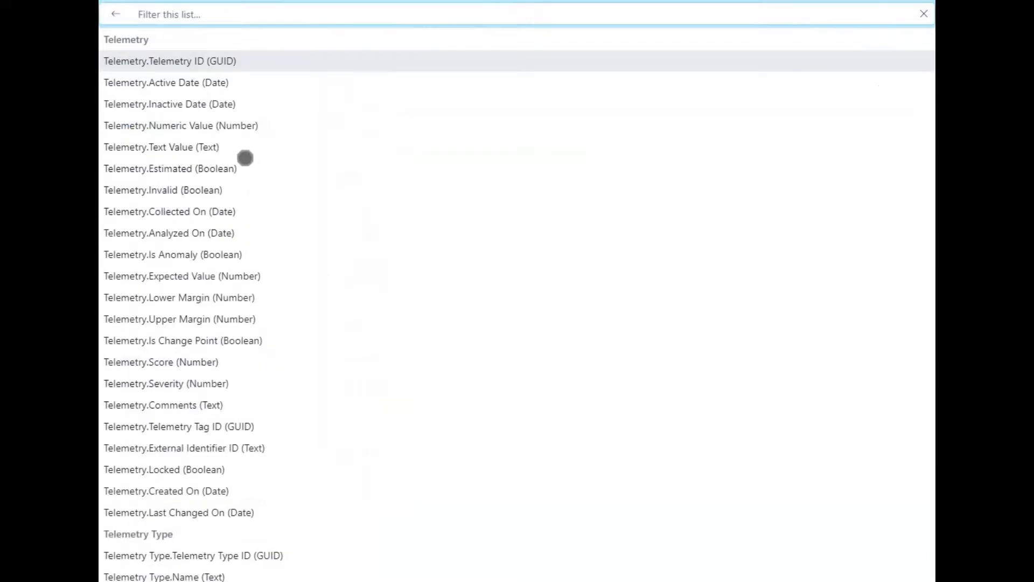
{"action": "left_click", "coordinate": [149, 82]}
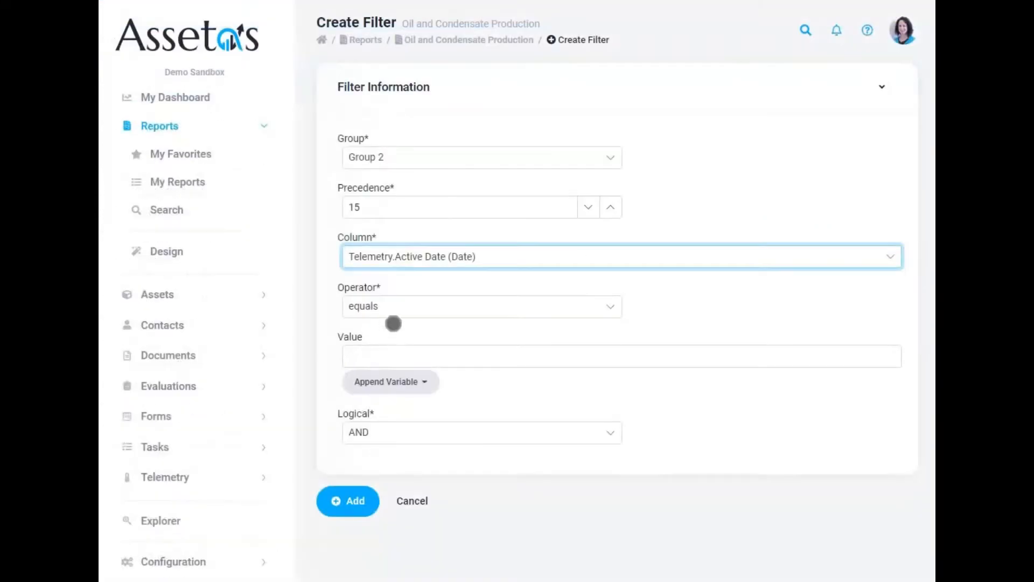
- Set the filter's operator to "is less than or equal to" with the {Today} variable as its value, and add the filter
{"action": "left_click", "coordinate": [392, 309]}
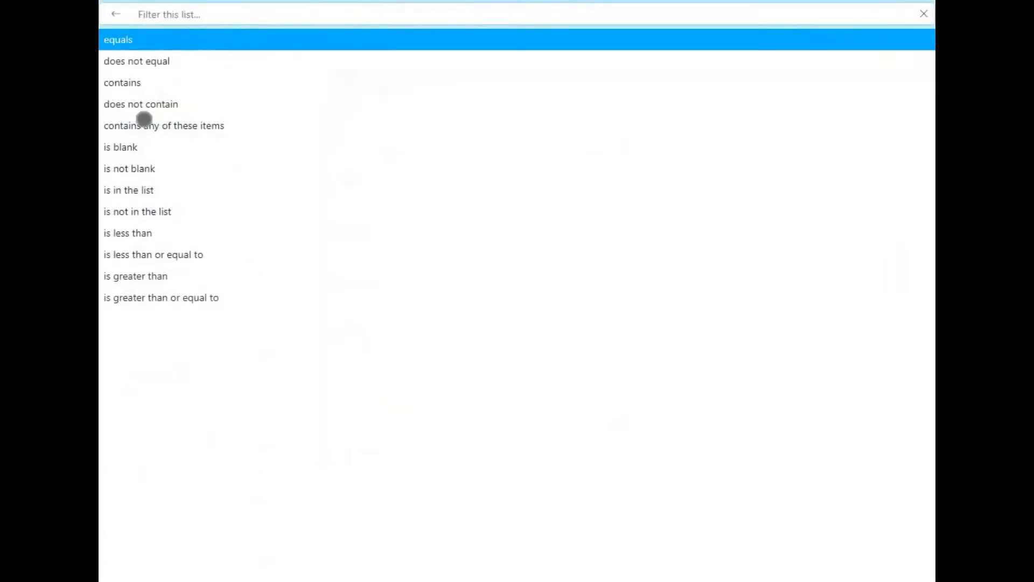
{"action": "left_click", "coordinate": [155, 254]}
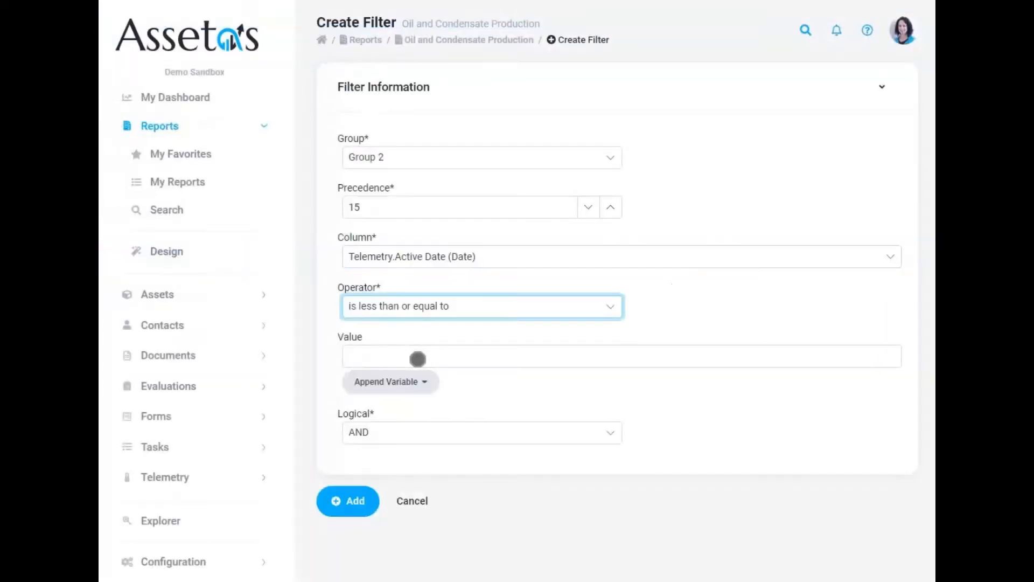
{"action": "left_click", "coordinate": [412, 380]}
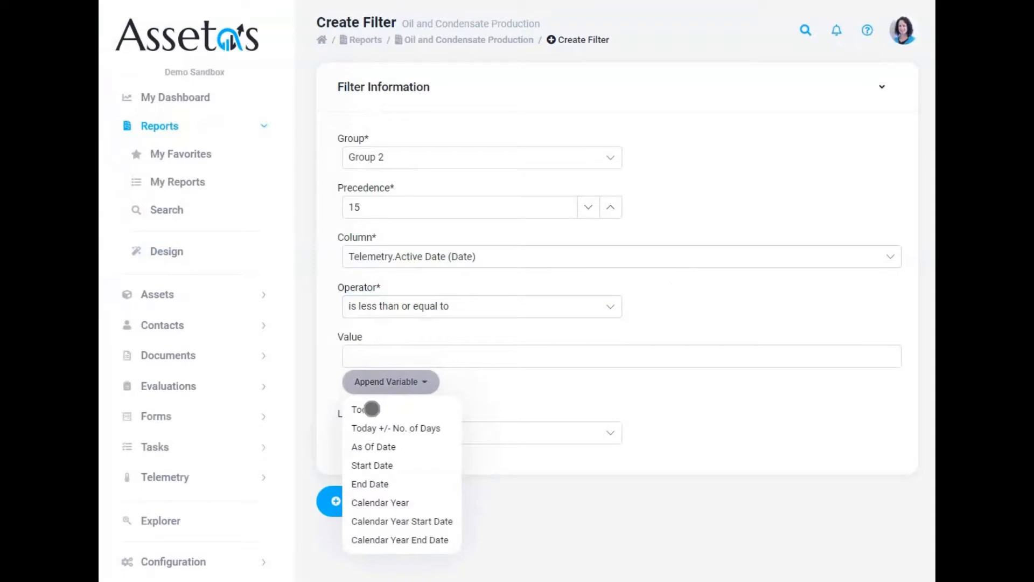
{"action": "left_click", "coordinate": [371, 408]}
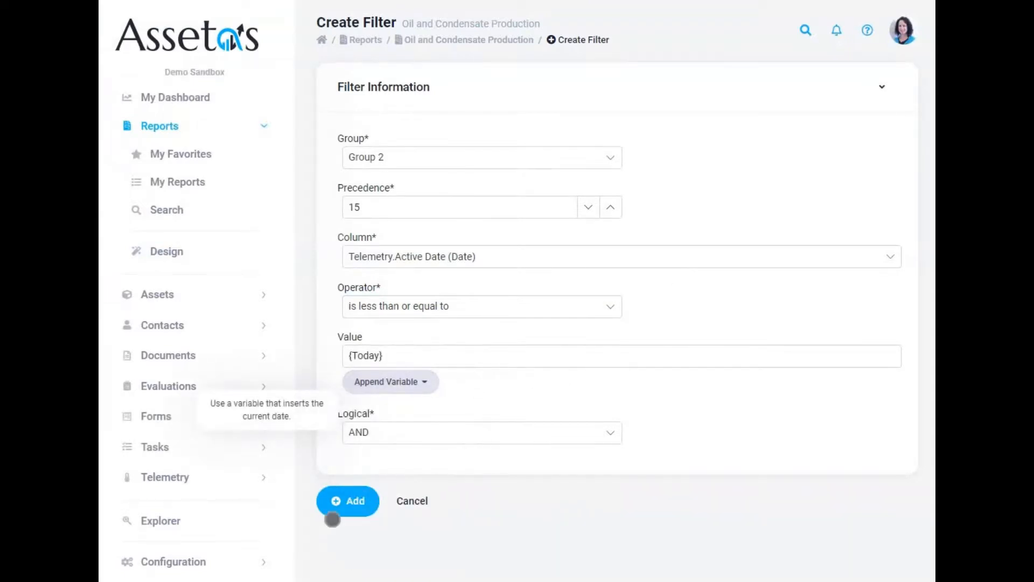
{"action": "left_click", "coordinate": [342, 498]}
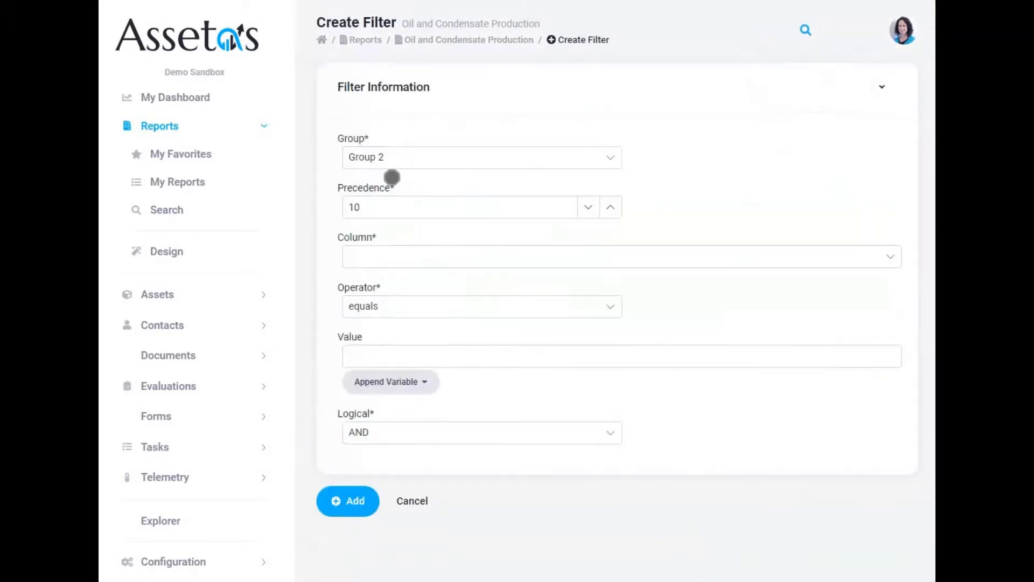
- Add another Group 2 filter where Asset.Name (Text) equals "Elm-02 #02-01H"
{"action": "left_click", "coordinate": [384, 250]}
{"action": "type", "text": "asset"}
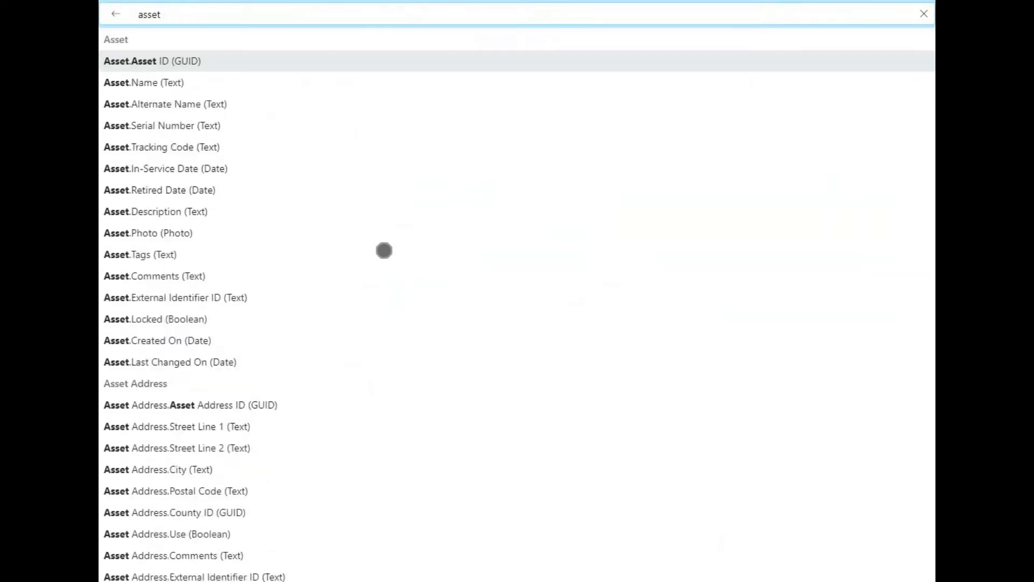
{"action": "key", "text": "Down"}
{"action": "key", "text": "Return"}
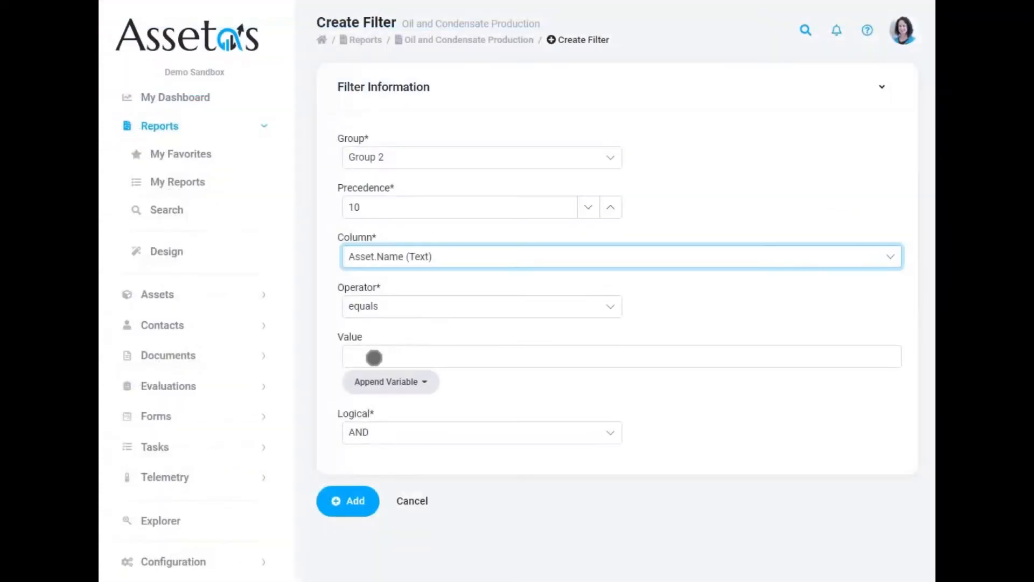
{"action": "left_click", "coordinate": [373, 357]}
{"action": "type", "text": "E"}
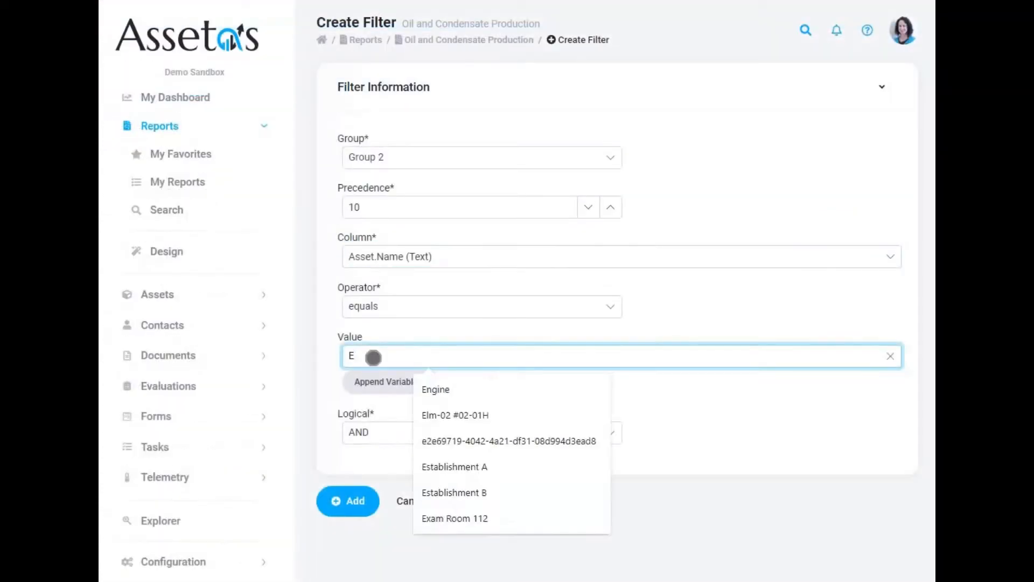
{"action": "left_click", "coordinate": [435, 415]}
{"action": "left_click", "coordinate": [358, 498]}
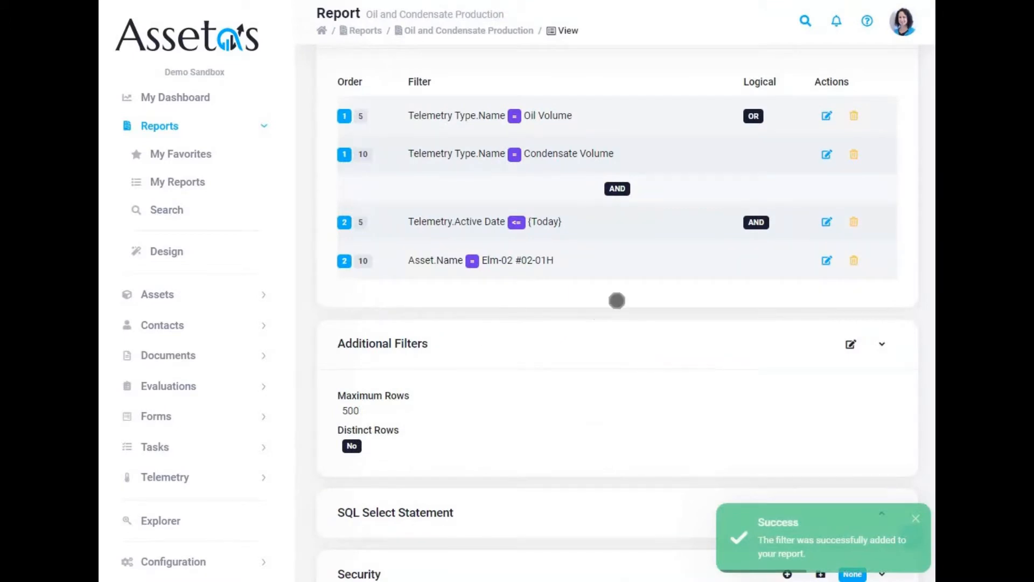
- Grant the first available security role access to the Oil and Condensate Production report
{"action": "scroll", "coordinate": [617, 301], "scroll_direction": "down", "scroll_amount": 3}
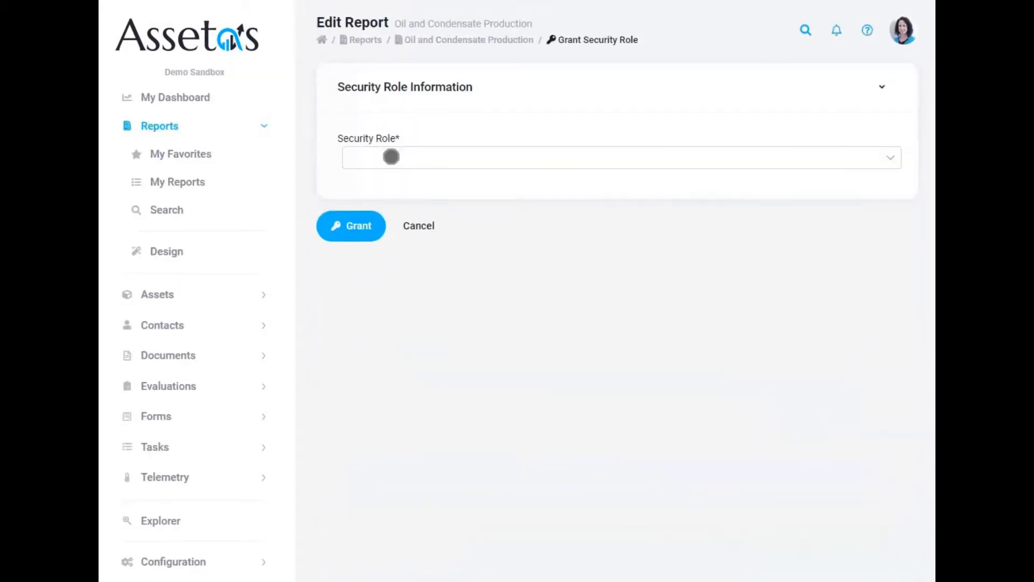
{"action": "left_click", "coordinate": [390, 157]}
{"action": "left_click", "coordinate": [133, 39]}
{"action": "left_click", "coordinate": [357, 226]}
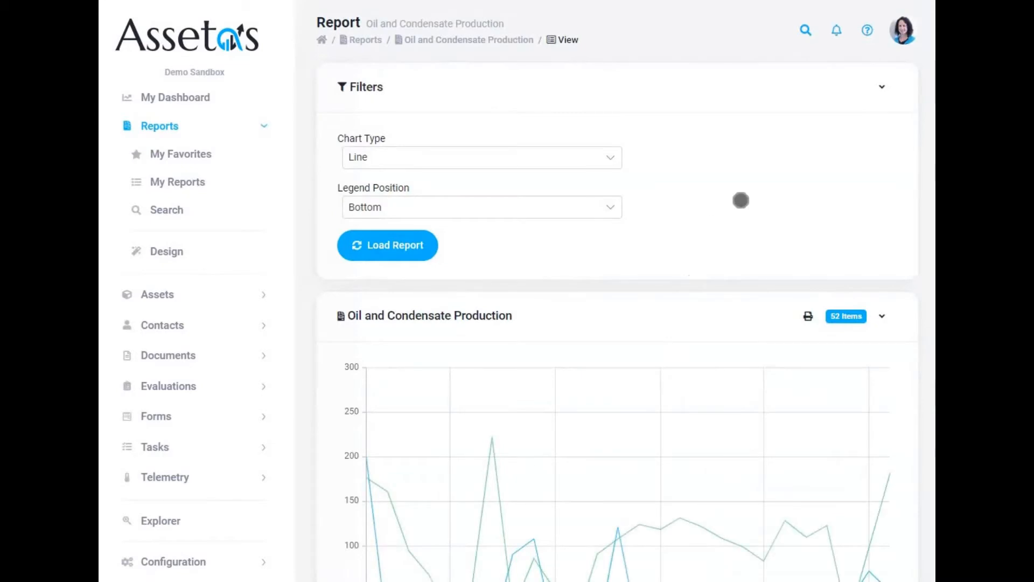
- Inspect the line chart's data points, switch the chart type to Bar (Vertical) and reload the report
{"action": "scroll", "coordinate": [741, 200], "scroll_direction": "down", "scroll_amount": 3}
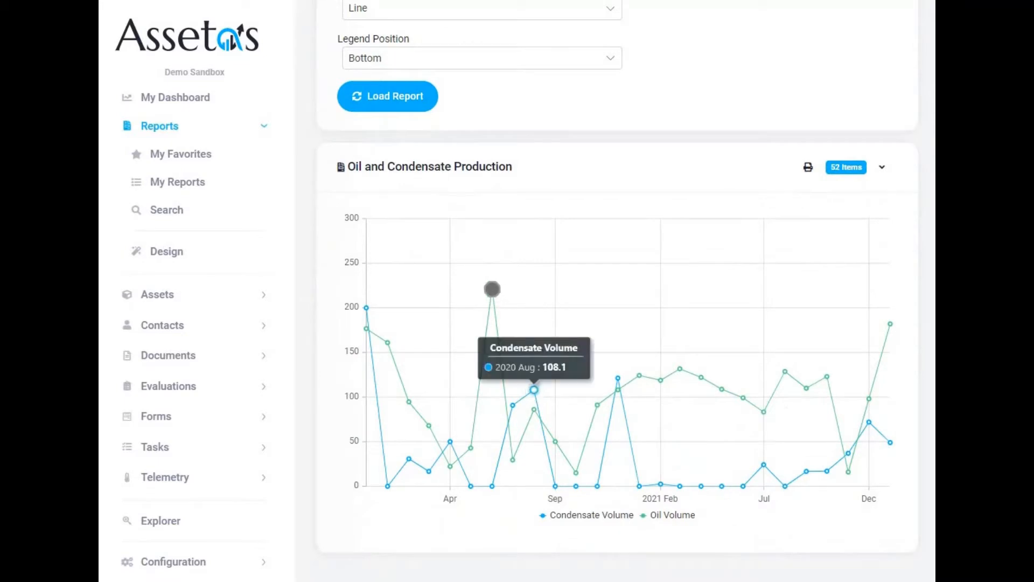
{"action": "mouse_move", "coordinate": [491, 294]}
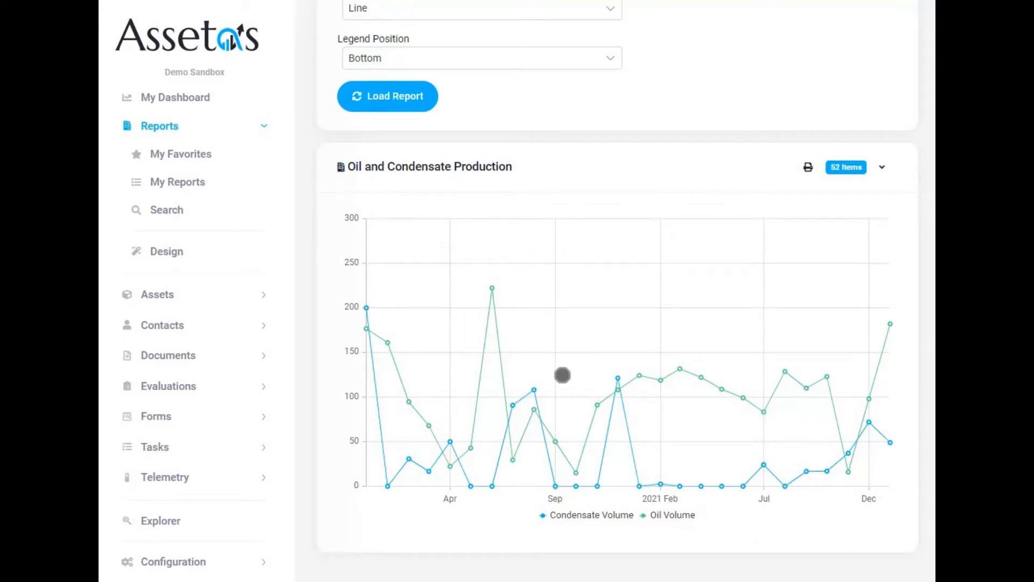
{"action": "scroll", "coordinate": [431, 173], "scroll_direction": "up", "scroll_amount": 3}
{"action": "left_click", "coordinate": [415, 159]}
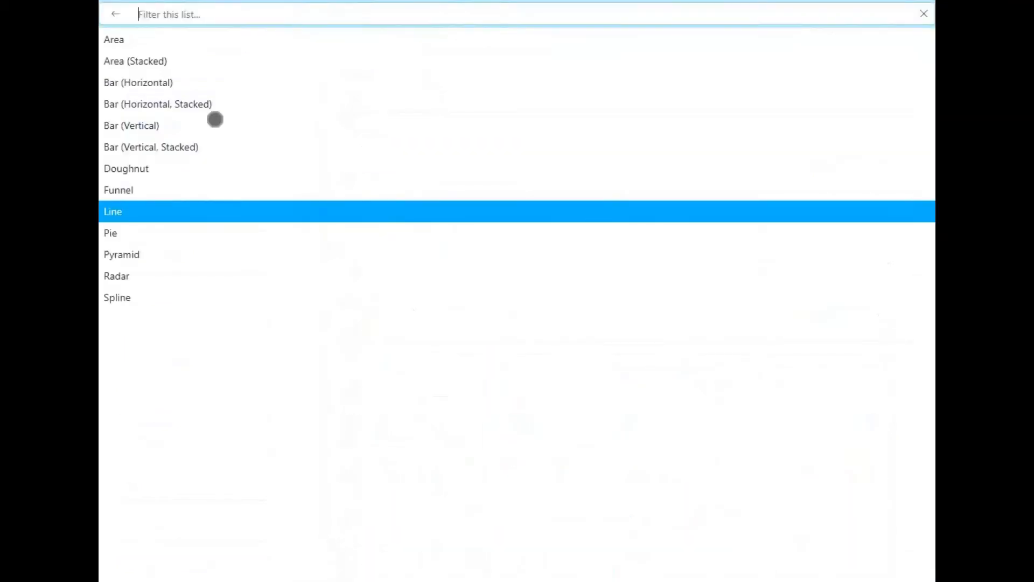
{"action": "left_click", "coordinate": [139, 129]}
{"action": "left_click", "coordinate": [377, 252]}
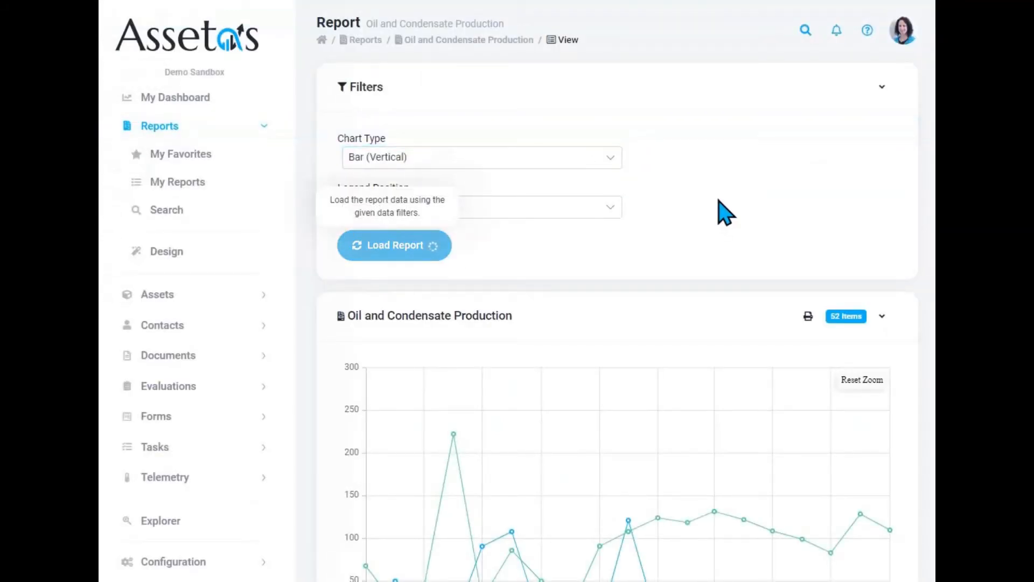
{"action": "scroll", "coordinate": [718, 199], "scroll_direction": "down", "scroll_amount": 3}
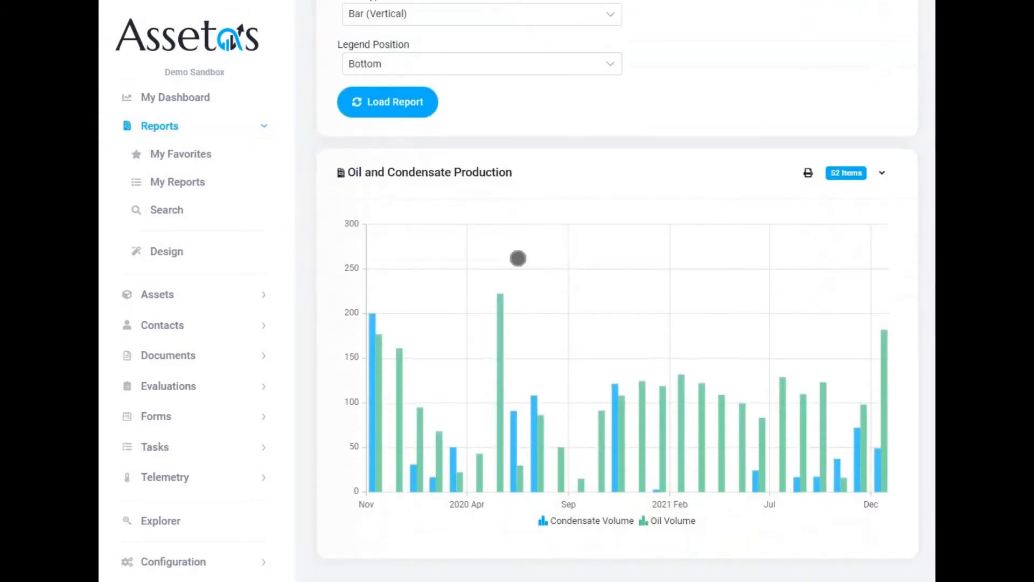
- Set the chart type to Bar (Vertical, Stacked) and reload the report to view the stacked volumes
{"action": "scroll", "coordinate": [392, 155], "scroll_direction": "up", "scroll_amount": 3}
{"action": "left_click", "coordinate": [391, 154]}
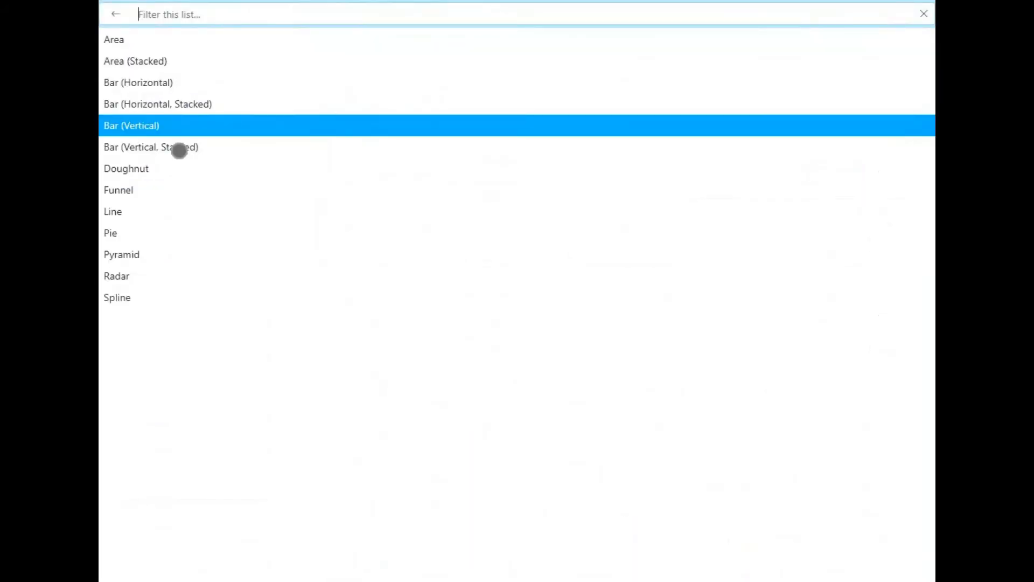
{"action": "left_click", "coordinate": [180, 147]}
{"action": "left_click", "coordinate": [403, 240]}
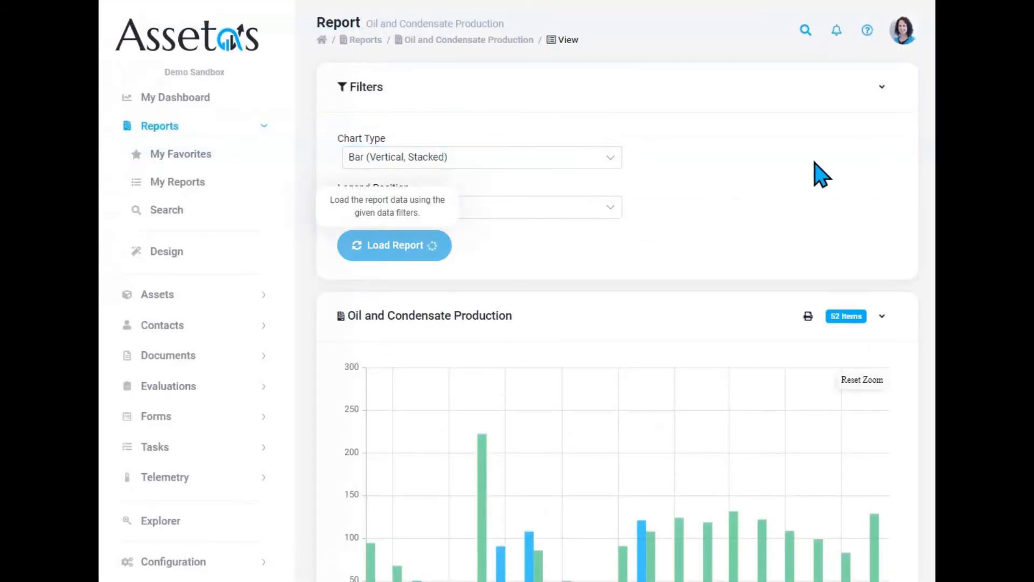
{"action": "scroll", "coordinate": [803, 160], "scroll_direction": "down", "scroll_amount": 3}
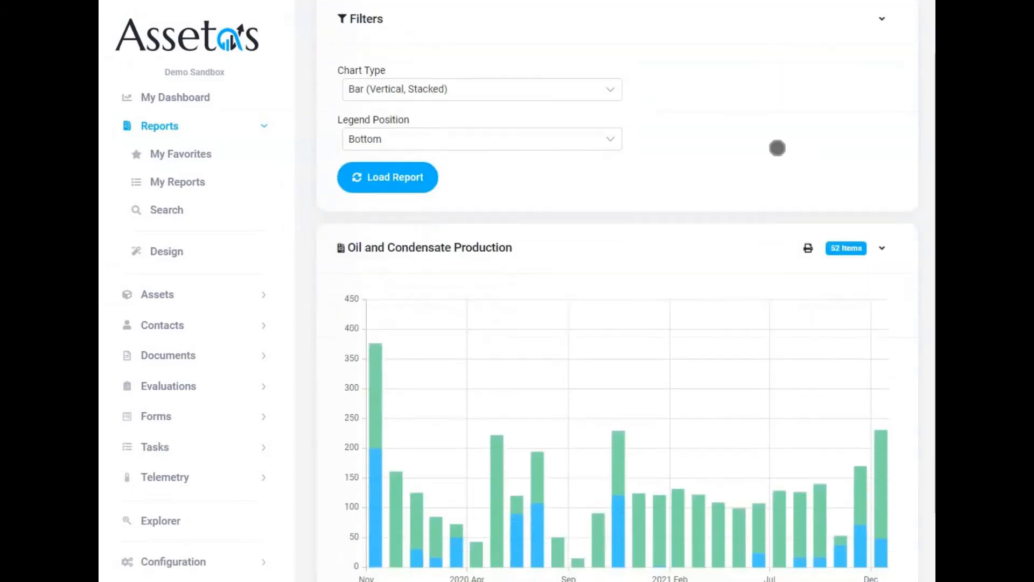